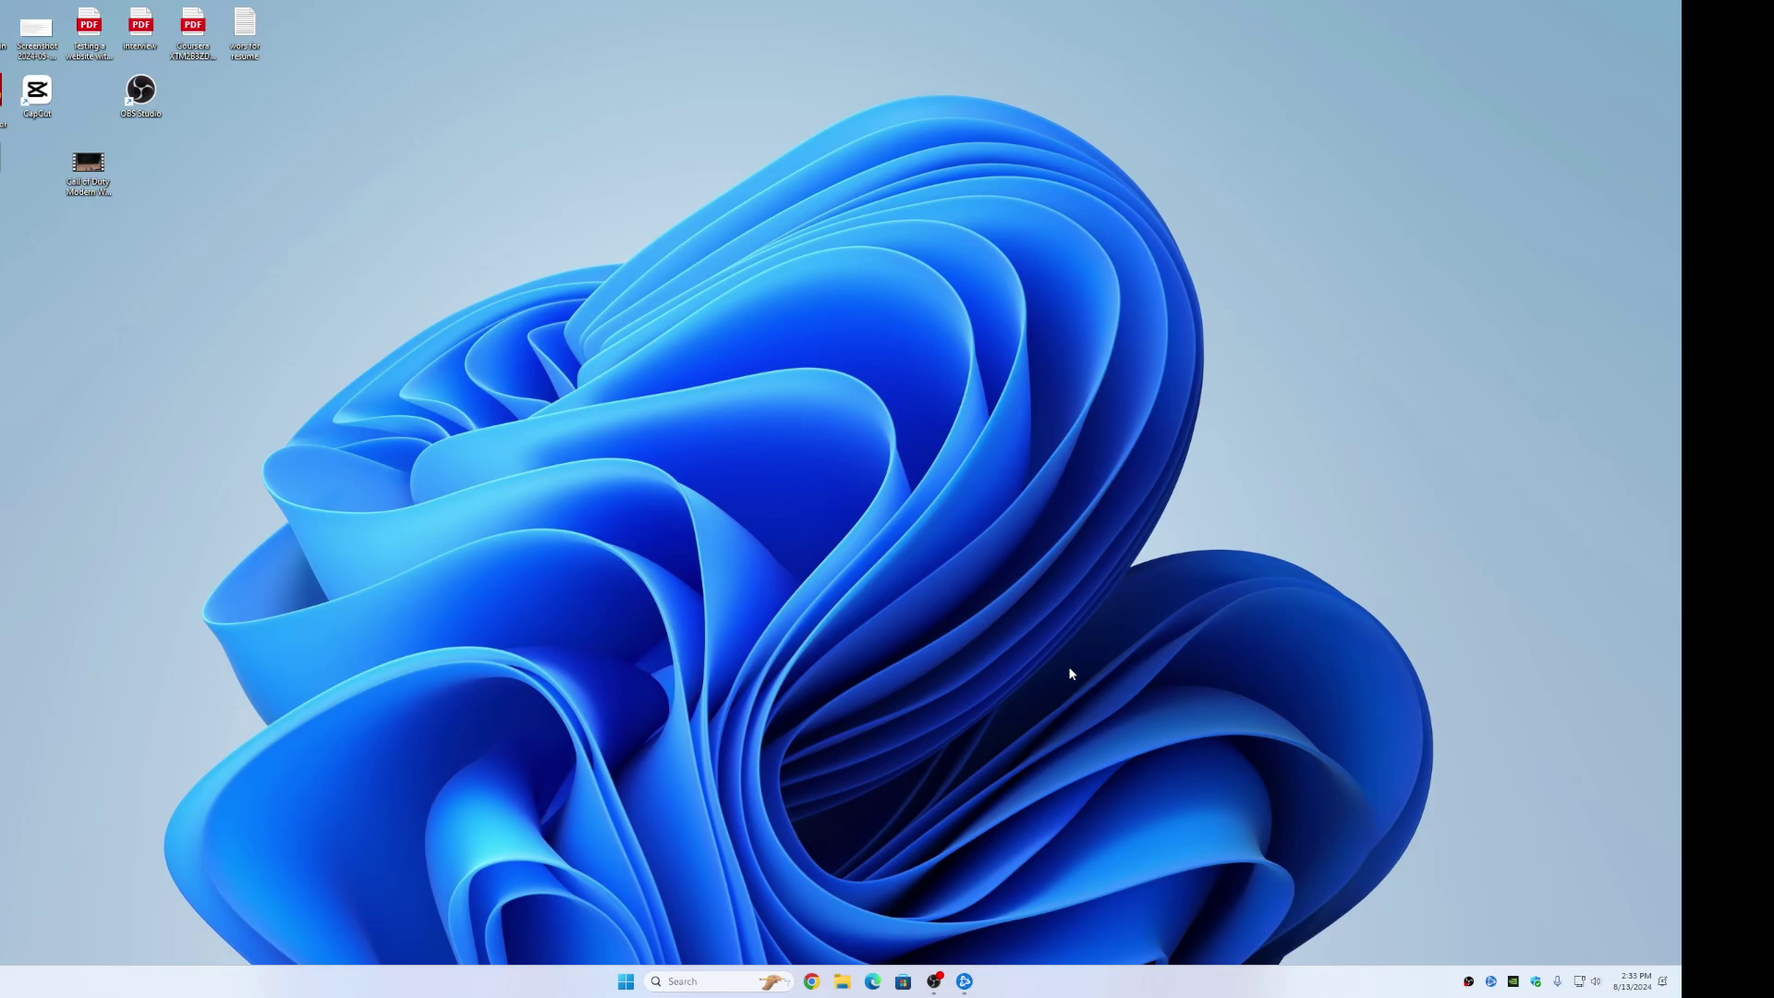
# Search Windows for the power plan options, review the available power plans, and close the Power Options window.
pyautogui.click(699, 980)
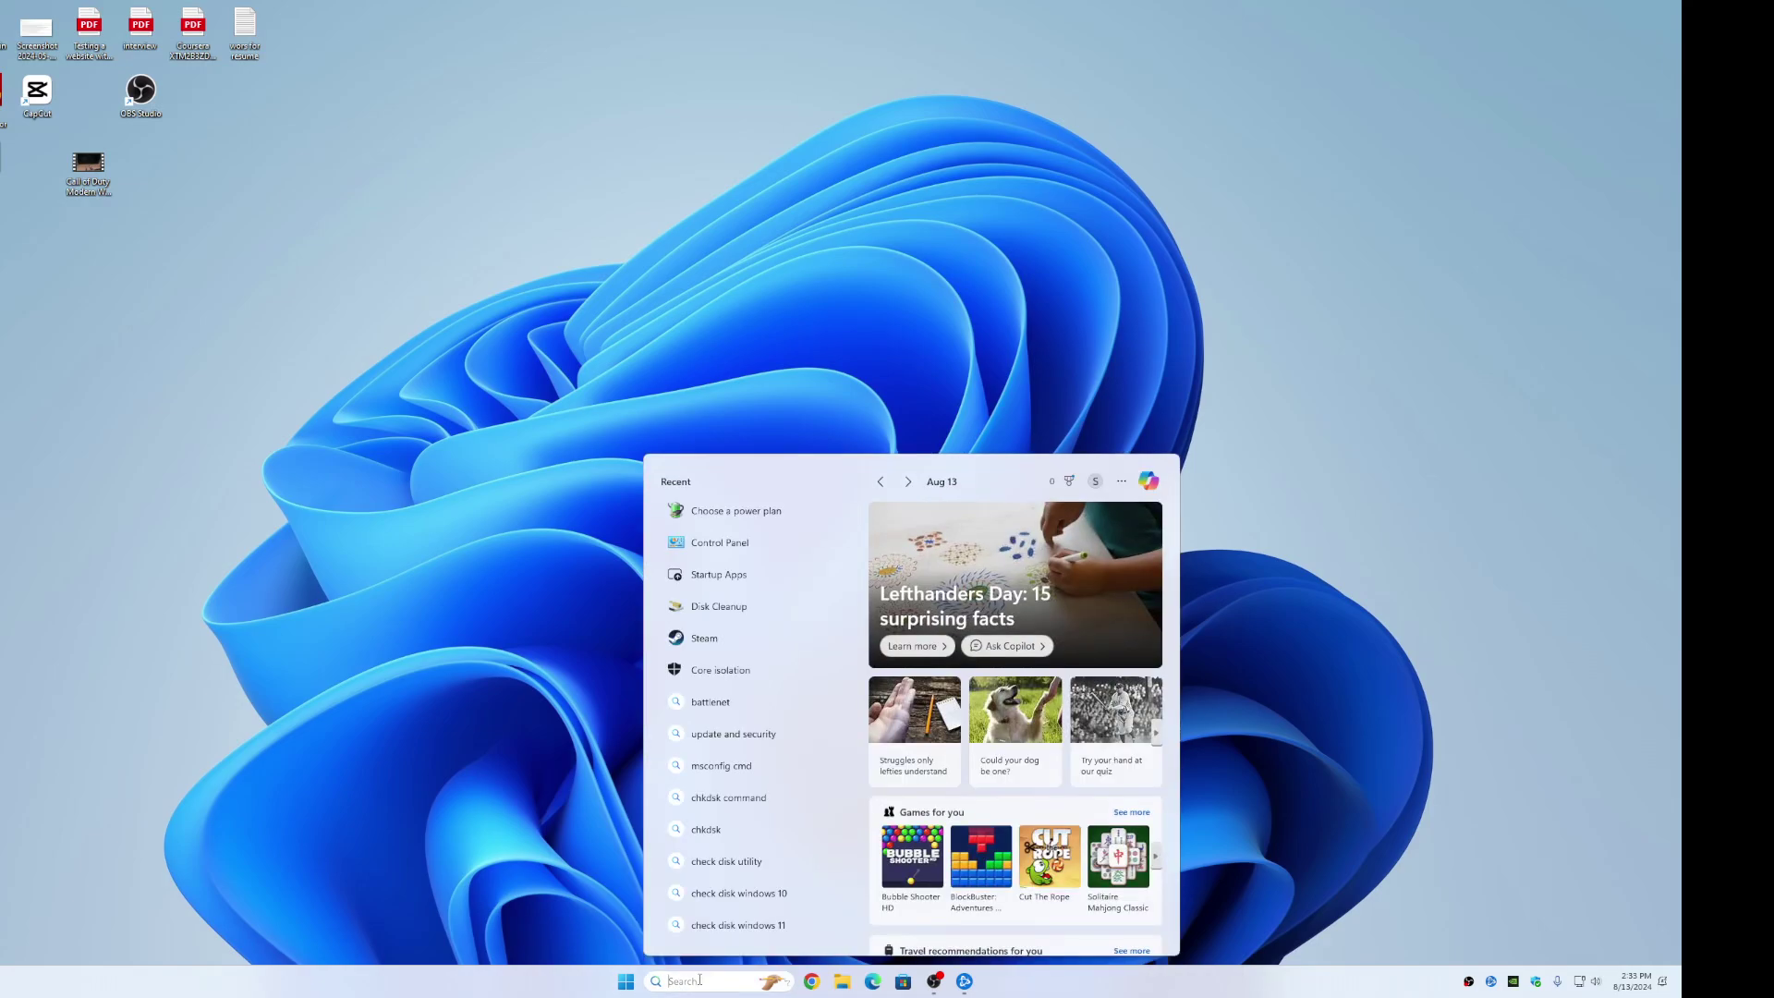
pyautogui.write('po')
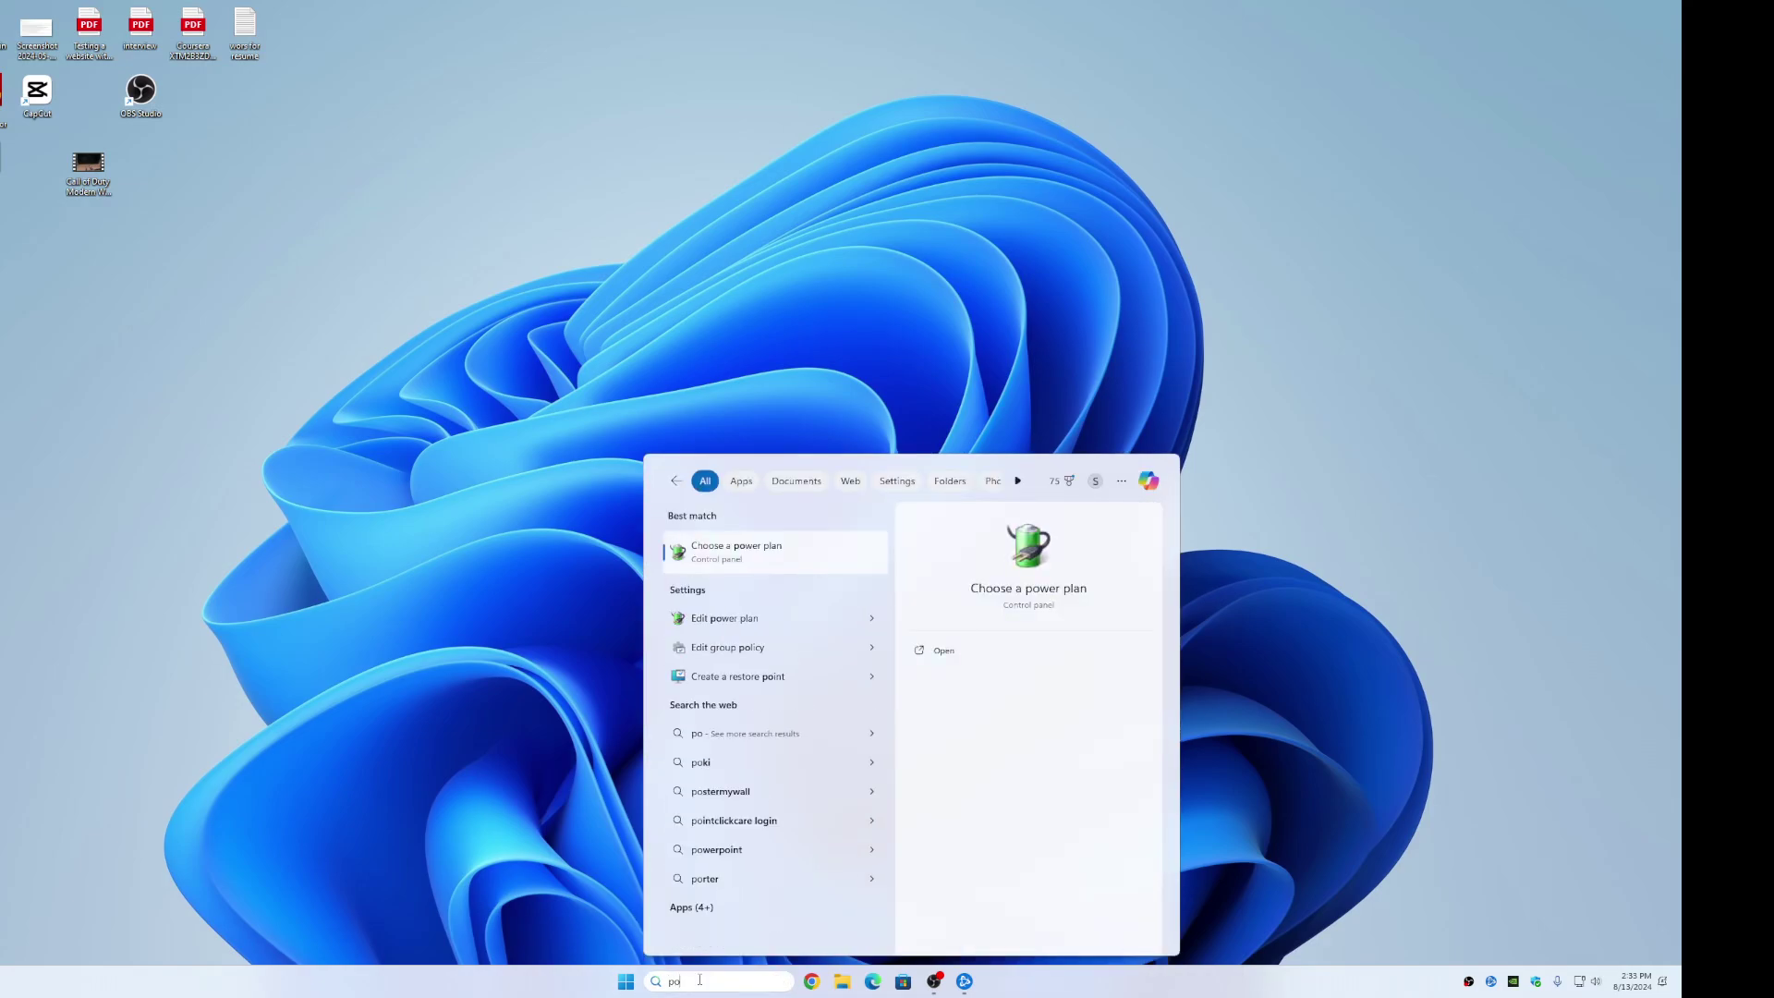
pyautogui.click(765, 556)
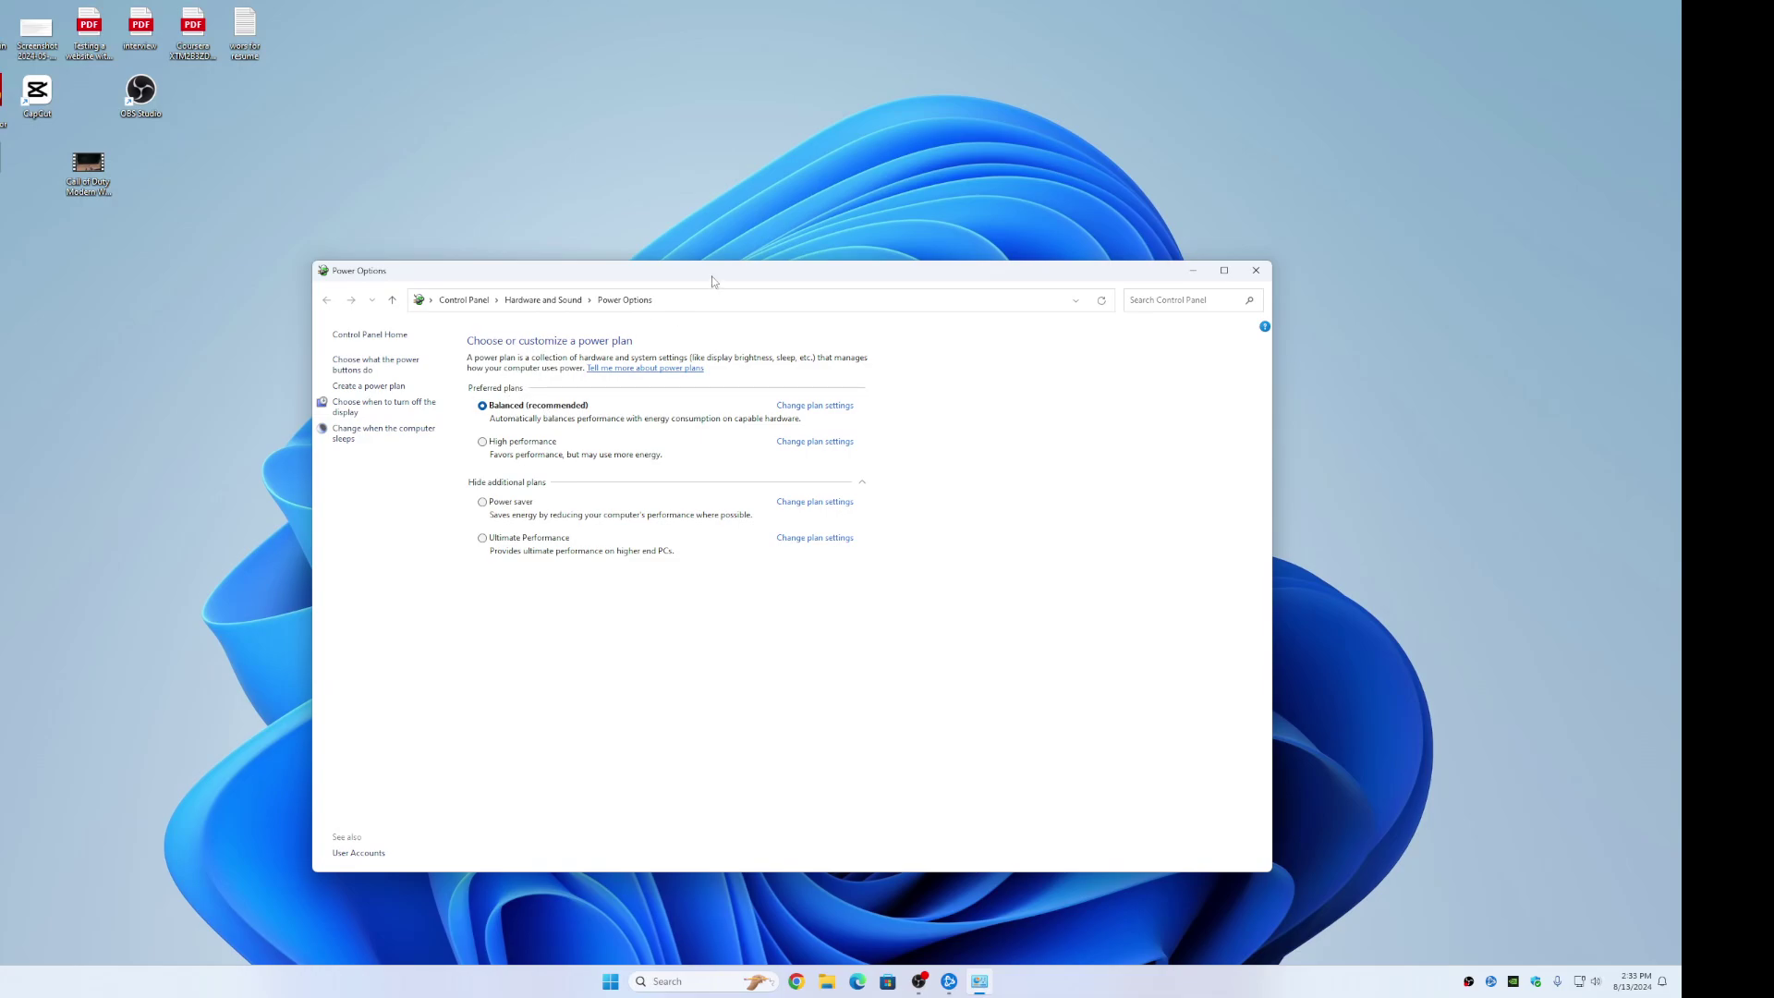
pyautogui.moveTo(712, 281); pyautogui.dragTo(710, 280)
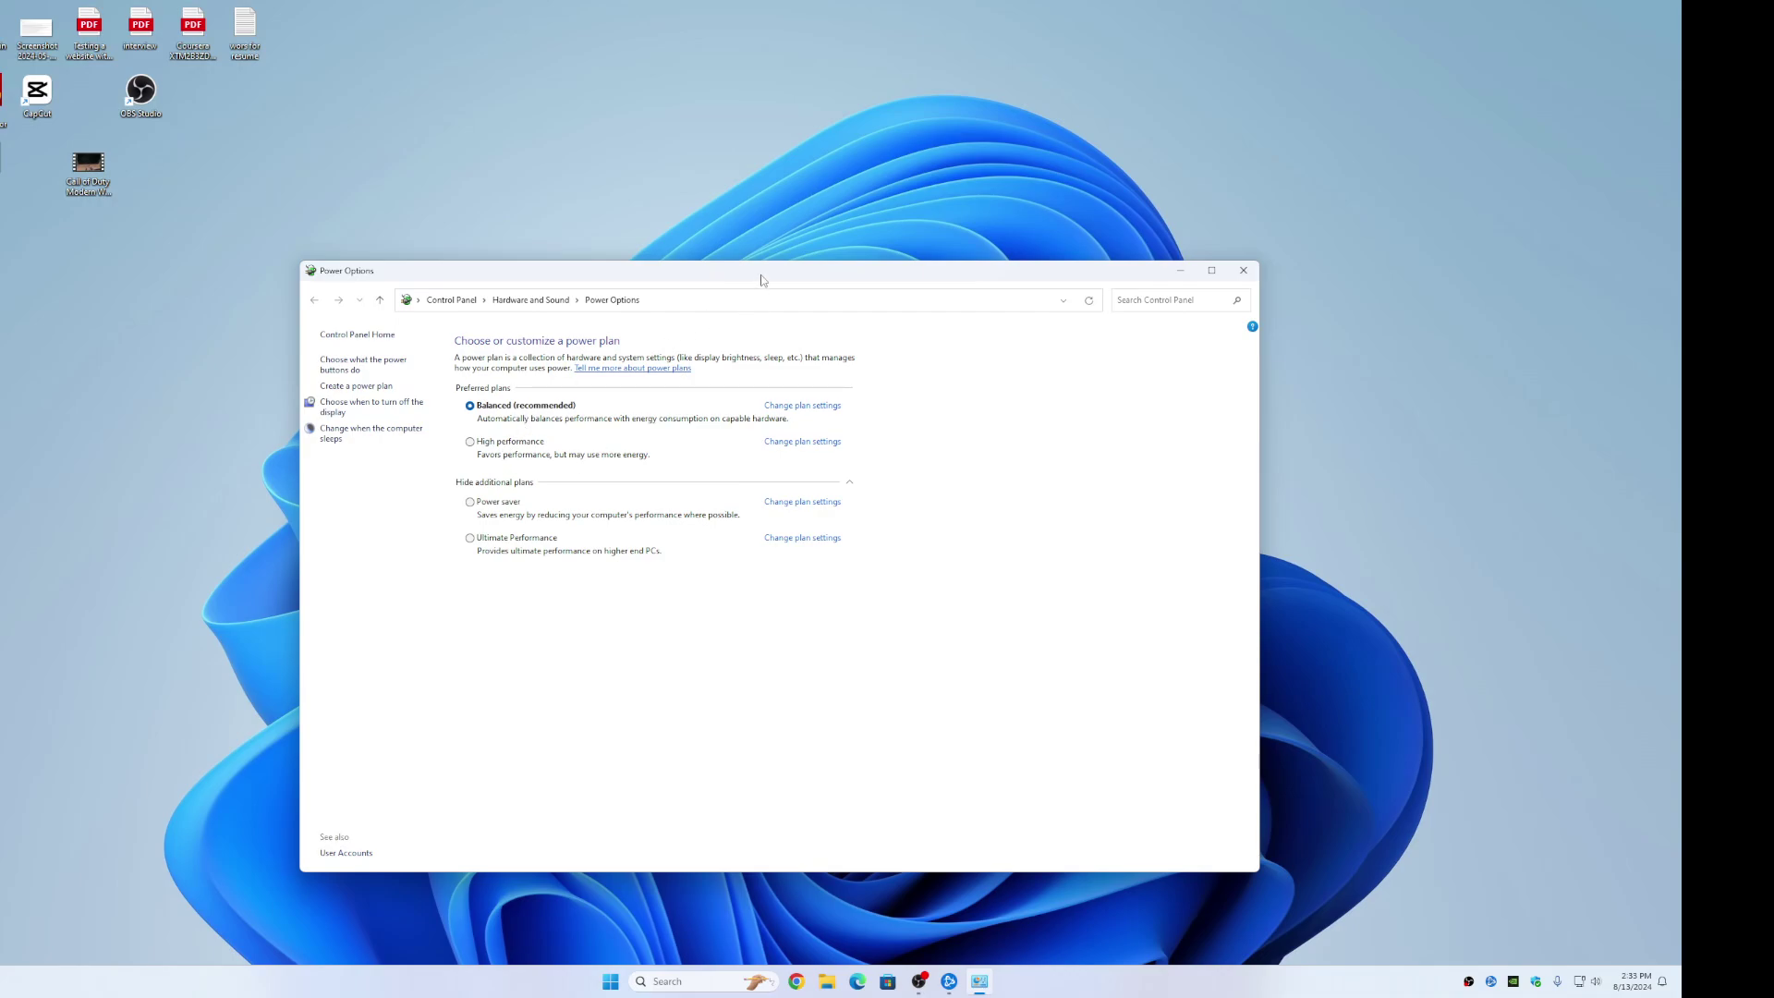
pyautogui.moveTo(761, 279); pyautogui.dragTo(764, 300)
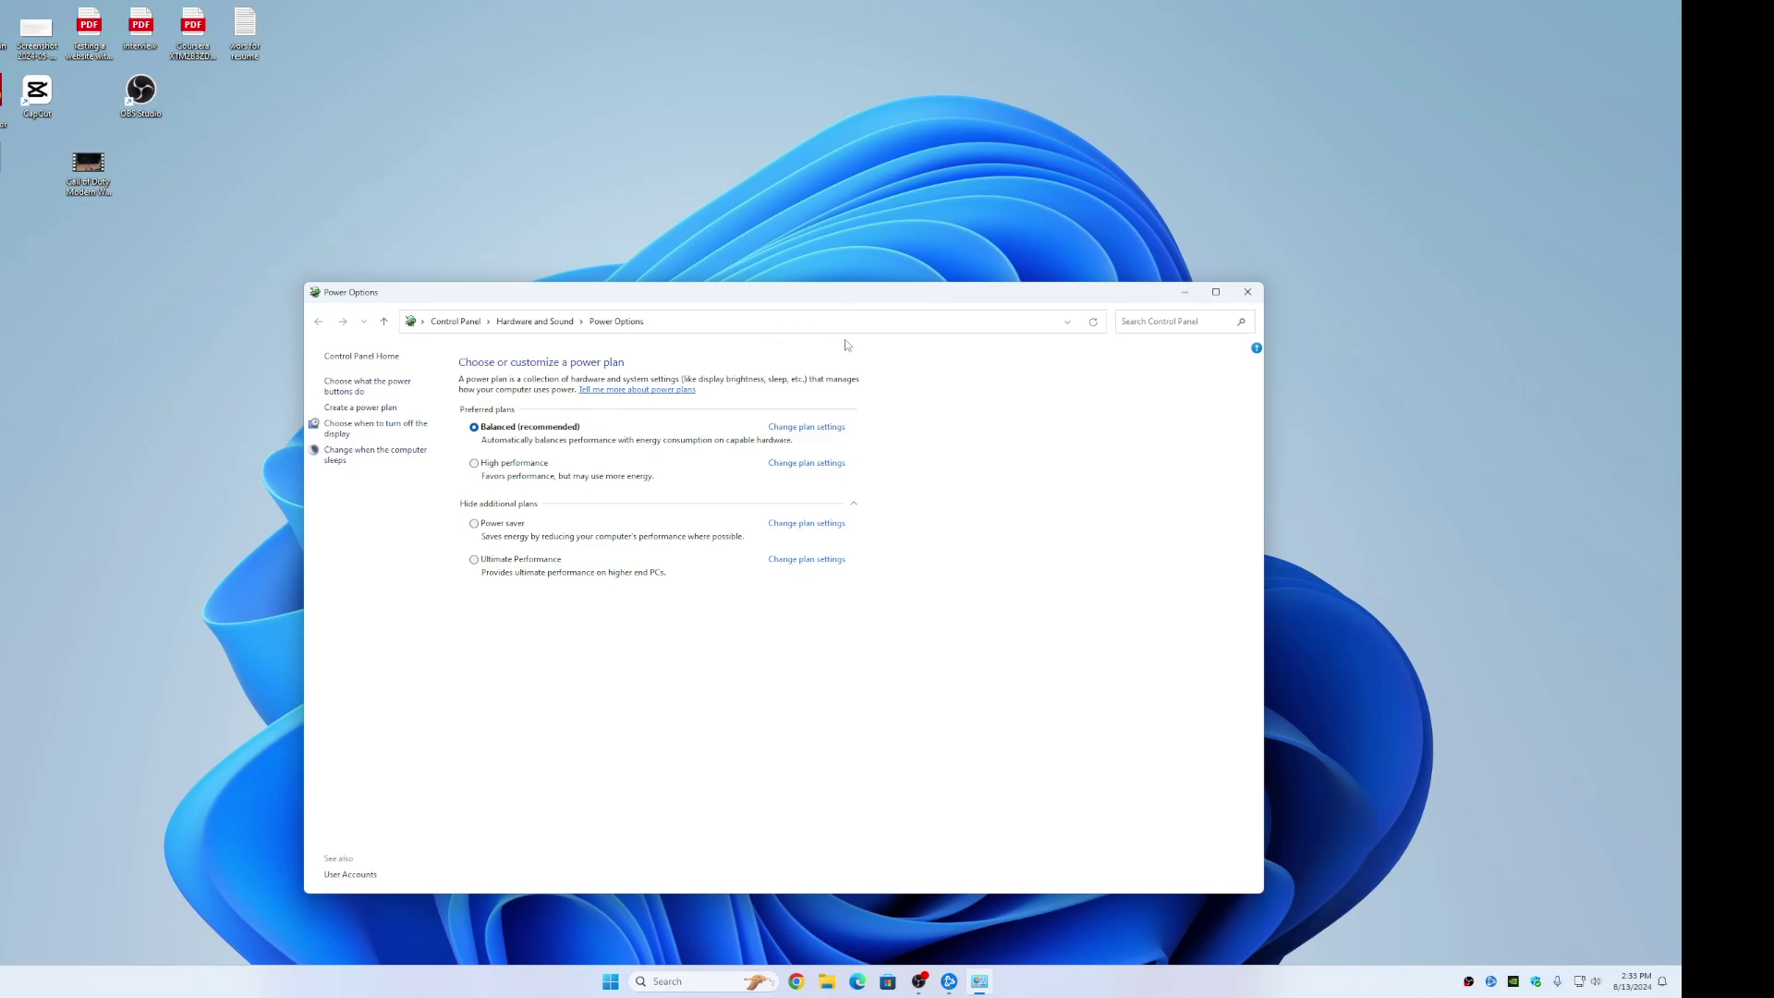
pyautogui.moveTo(893, 294); pyautogui.dragTo(851, 295)
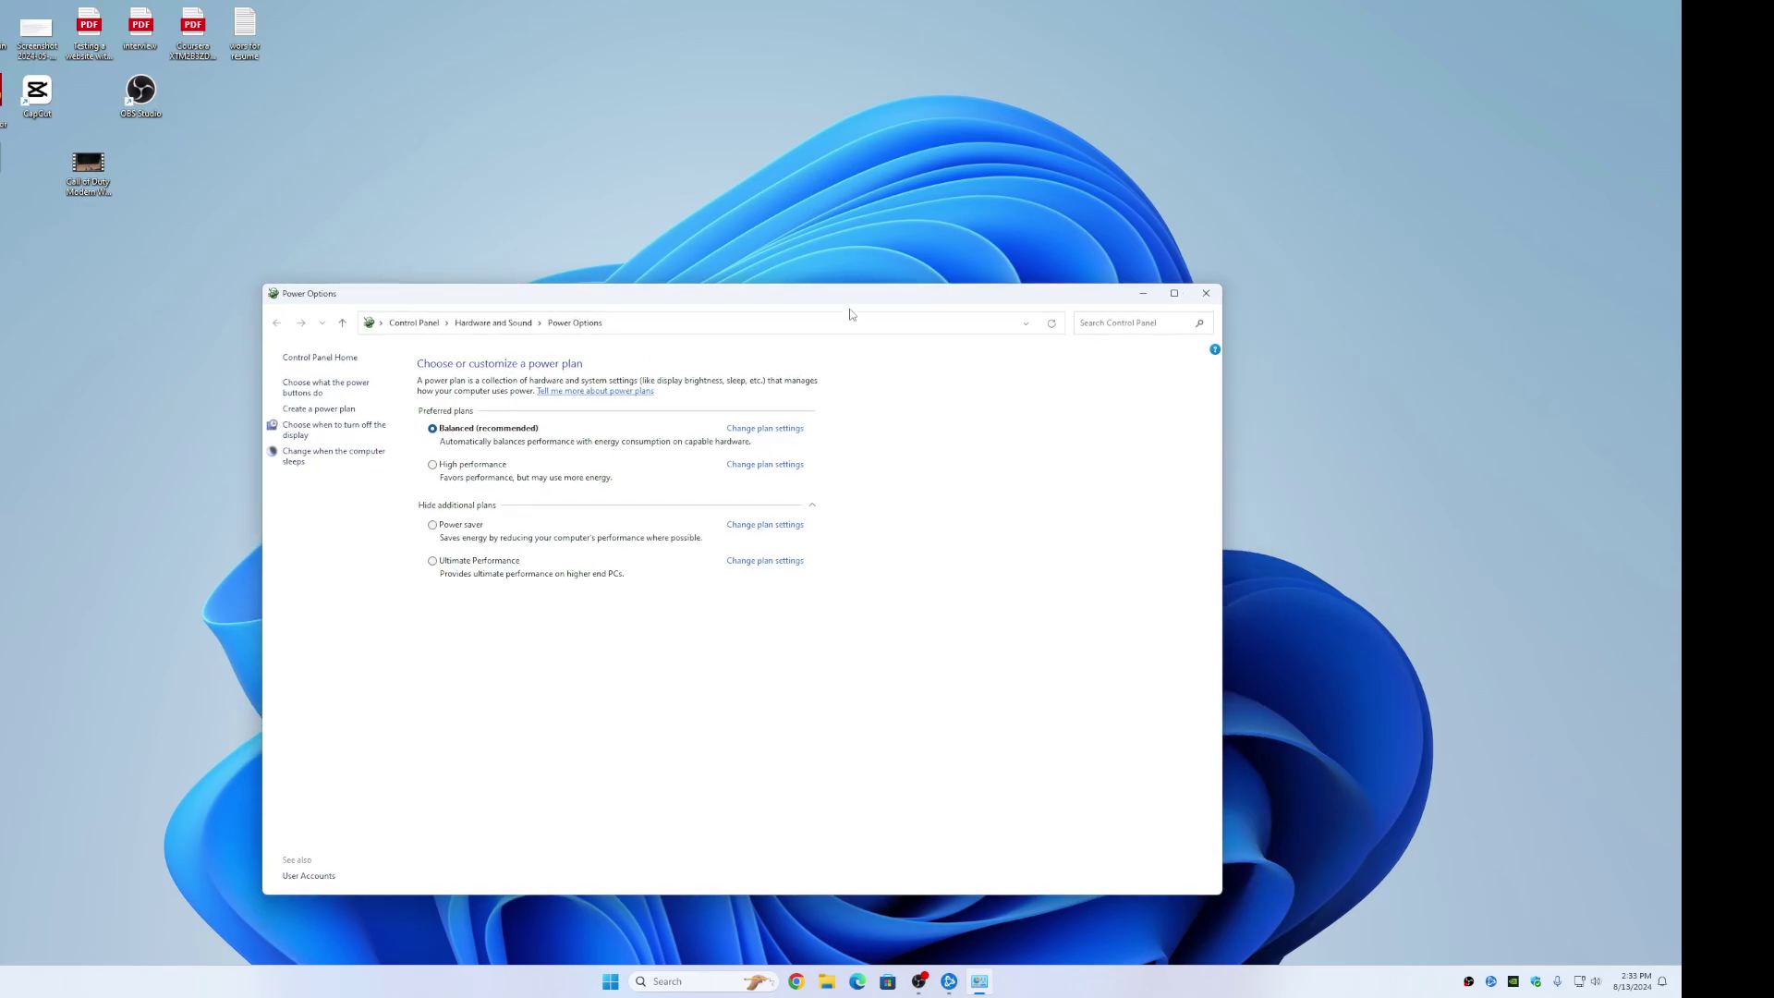
pyautogui.click(1205, 292)
# Open the Game Mode page in the Gaming section of Windows Settings and check whether Game Mode is enabled.
pyautogui.press('super')
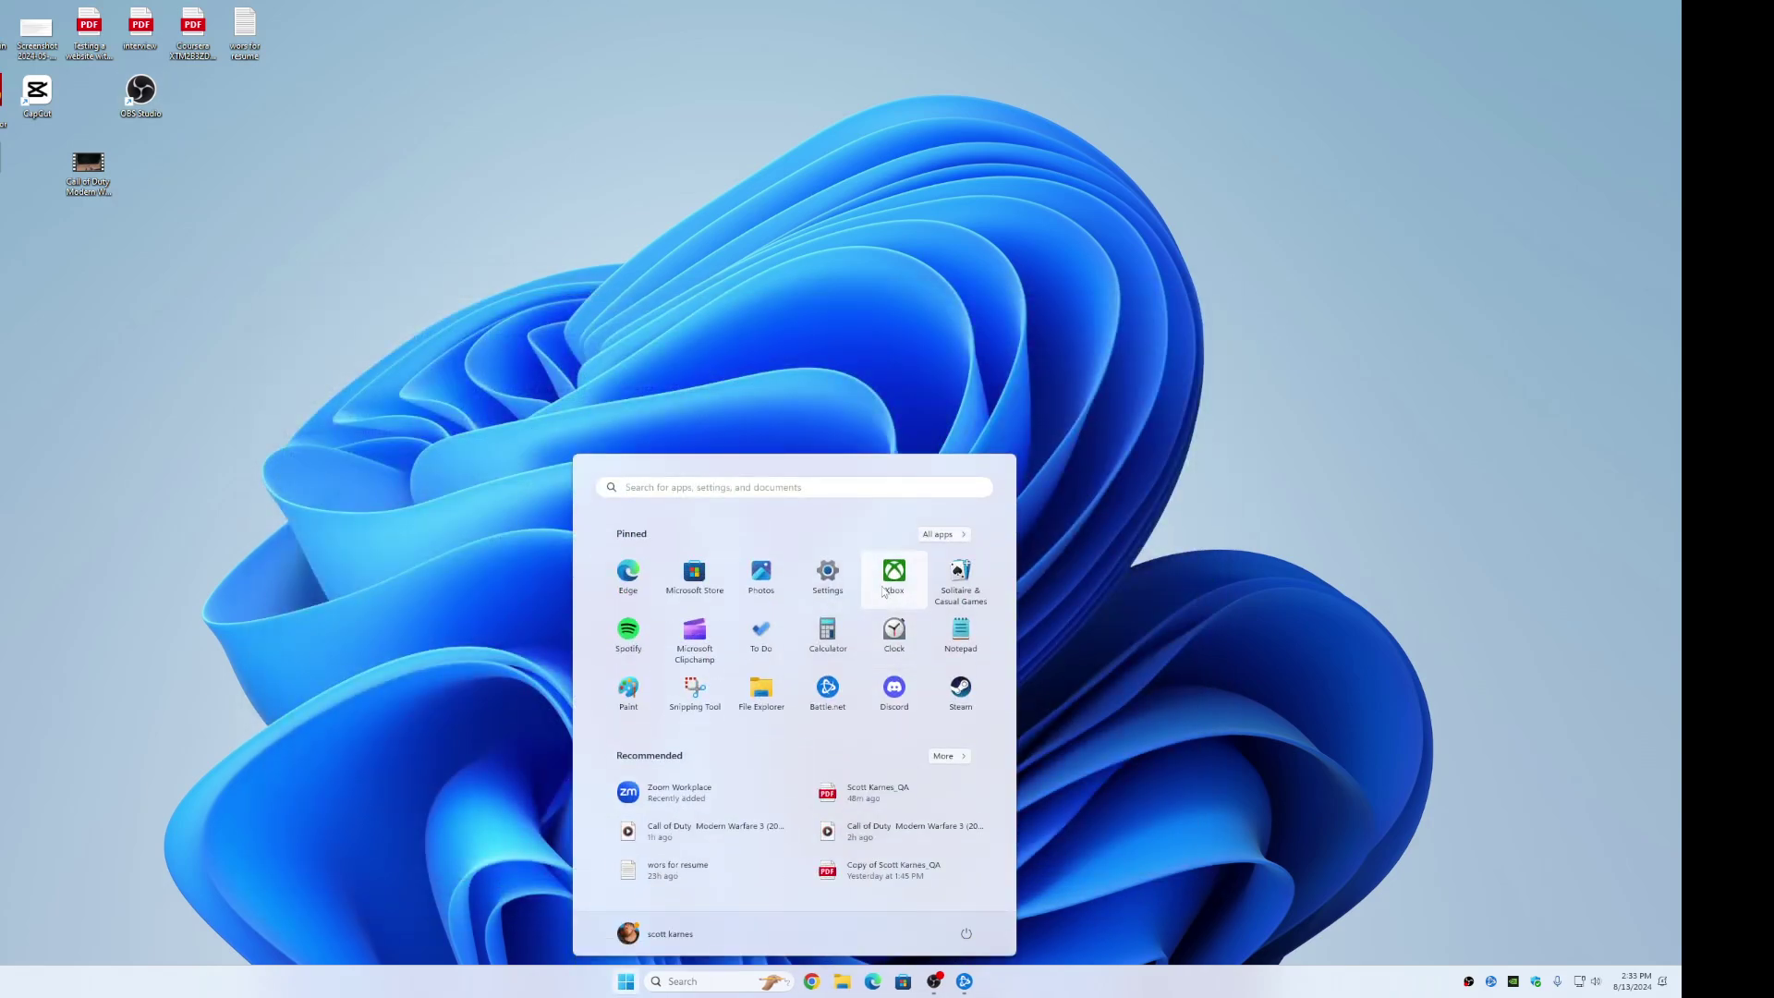
pyautogui.click(827, 578)
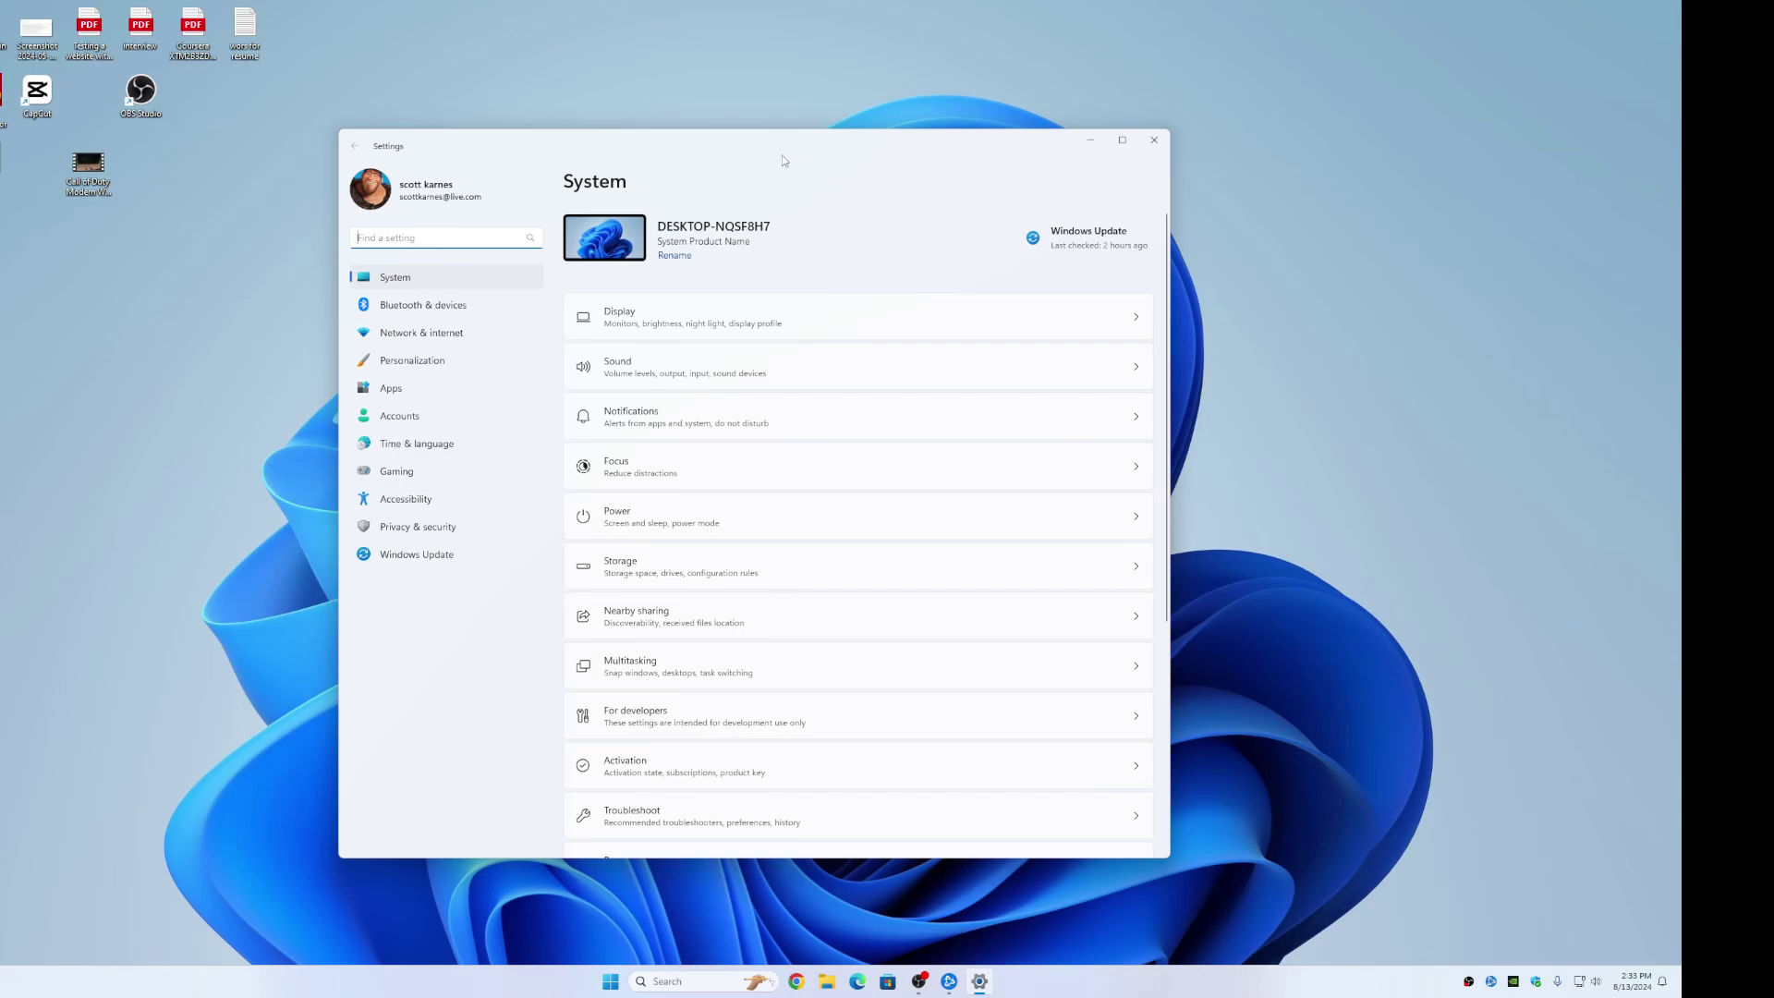
pyautogui.moveTo(783, 160); pyautogui.dragTo(719, 166)
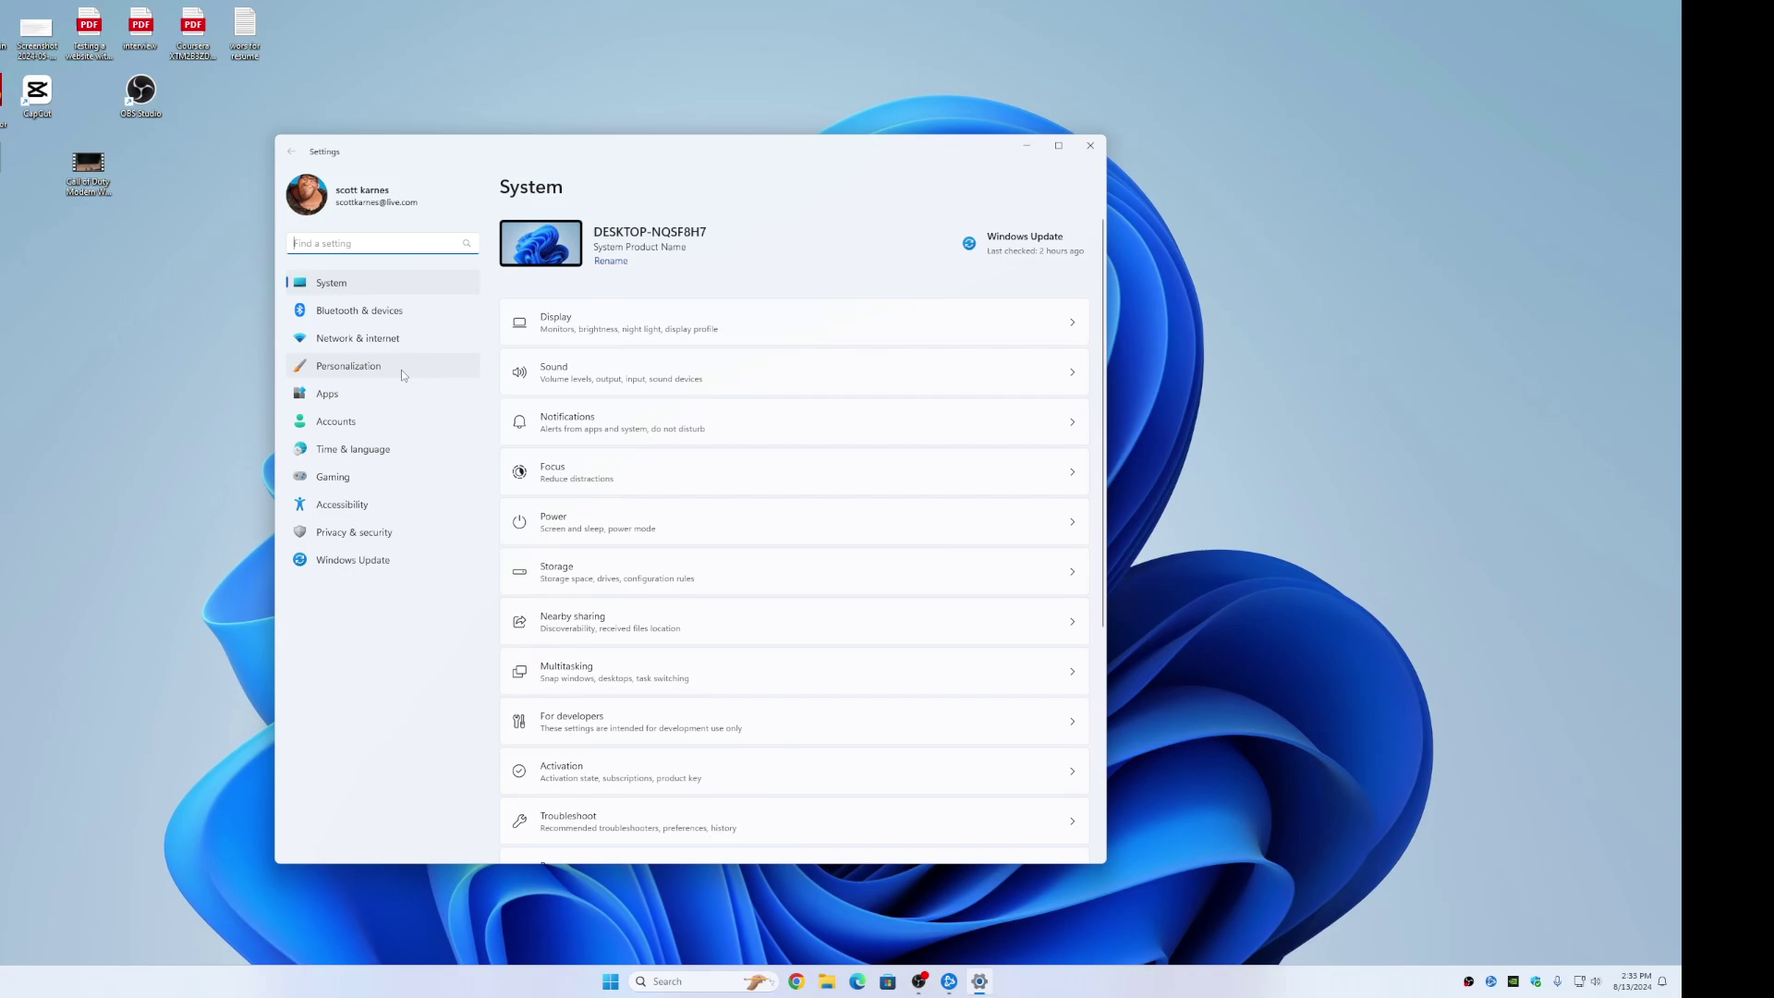
pyautogui.click(347, 480)
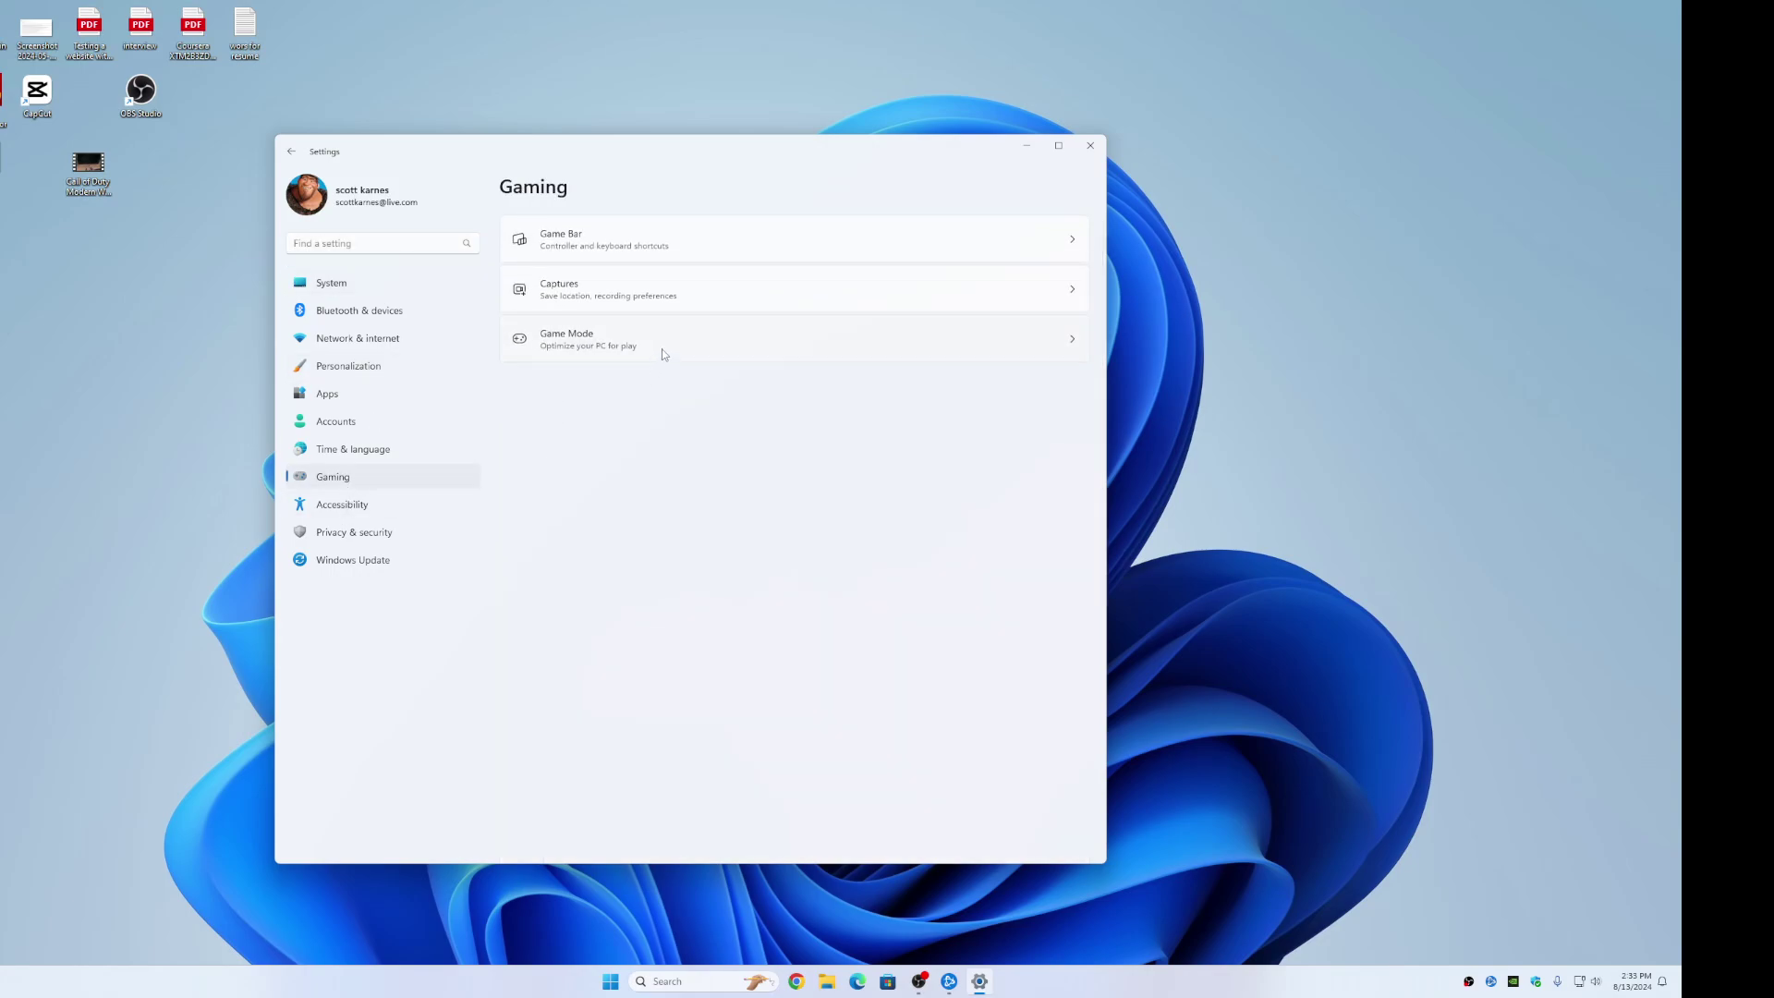
pyautogui.click(662, 354)
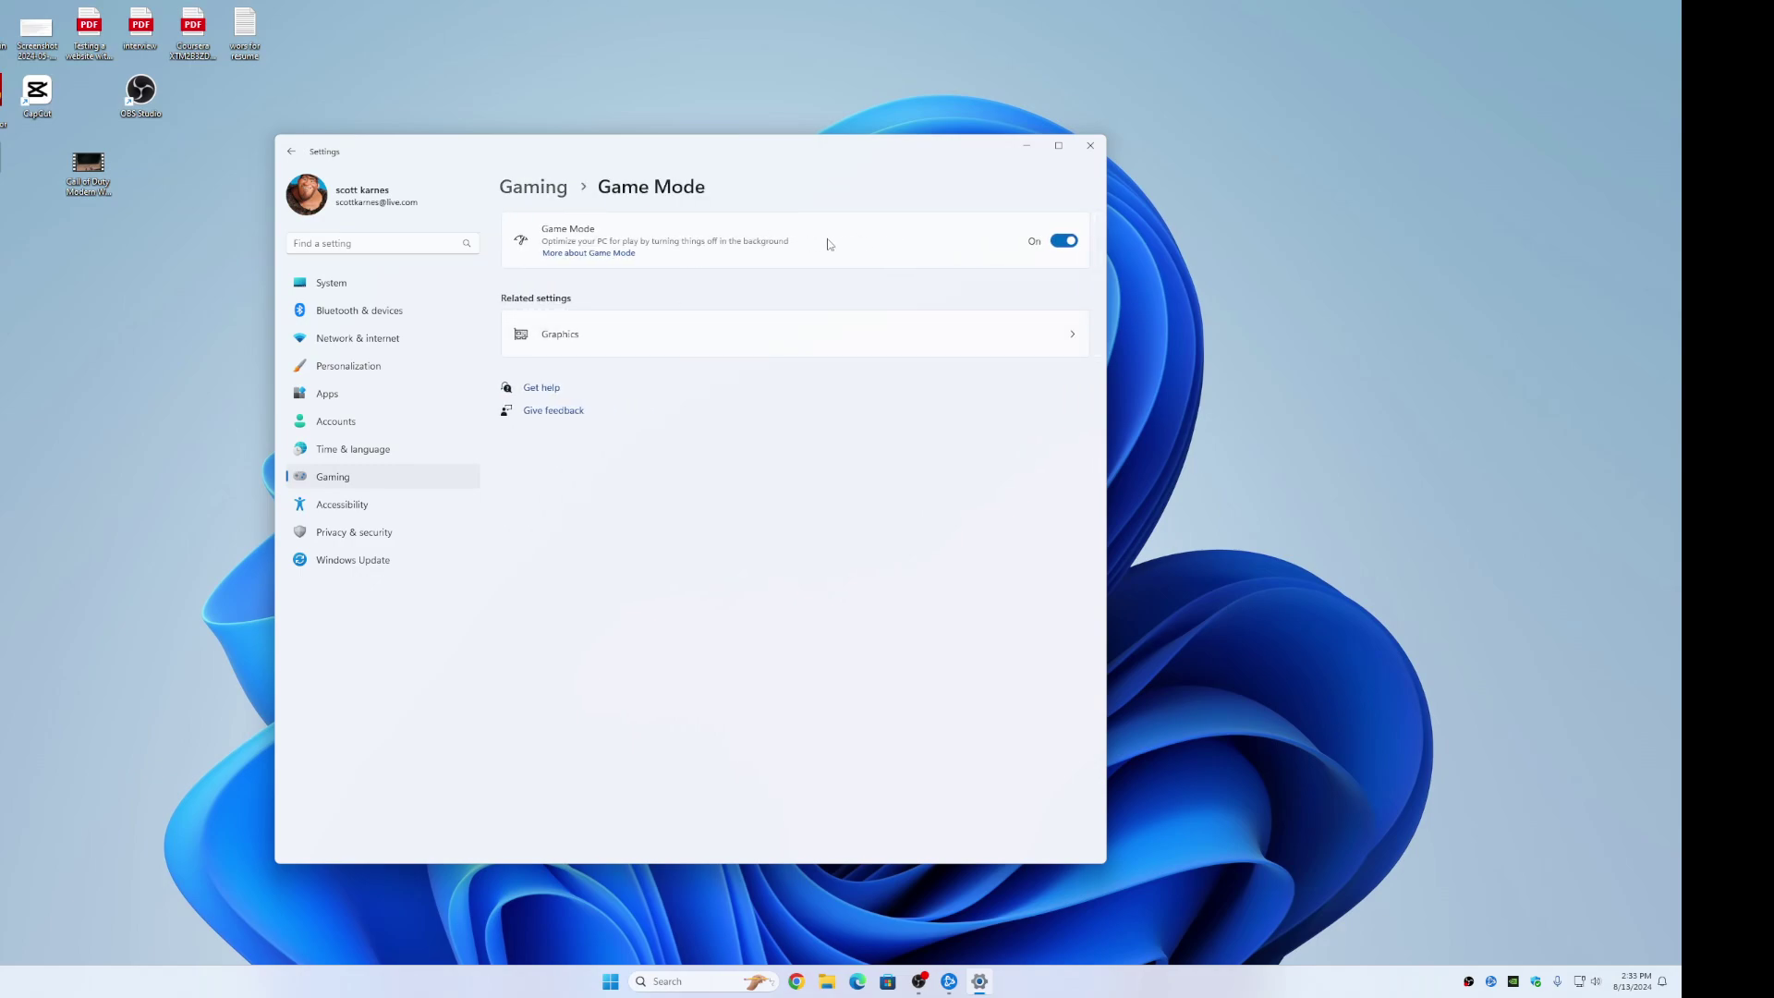
# Check hardware-accelerated GPU scheduling and windowed-game optimizations in the default graphics settings, and close Windows Settings.
pyautogui.click(703, 341)
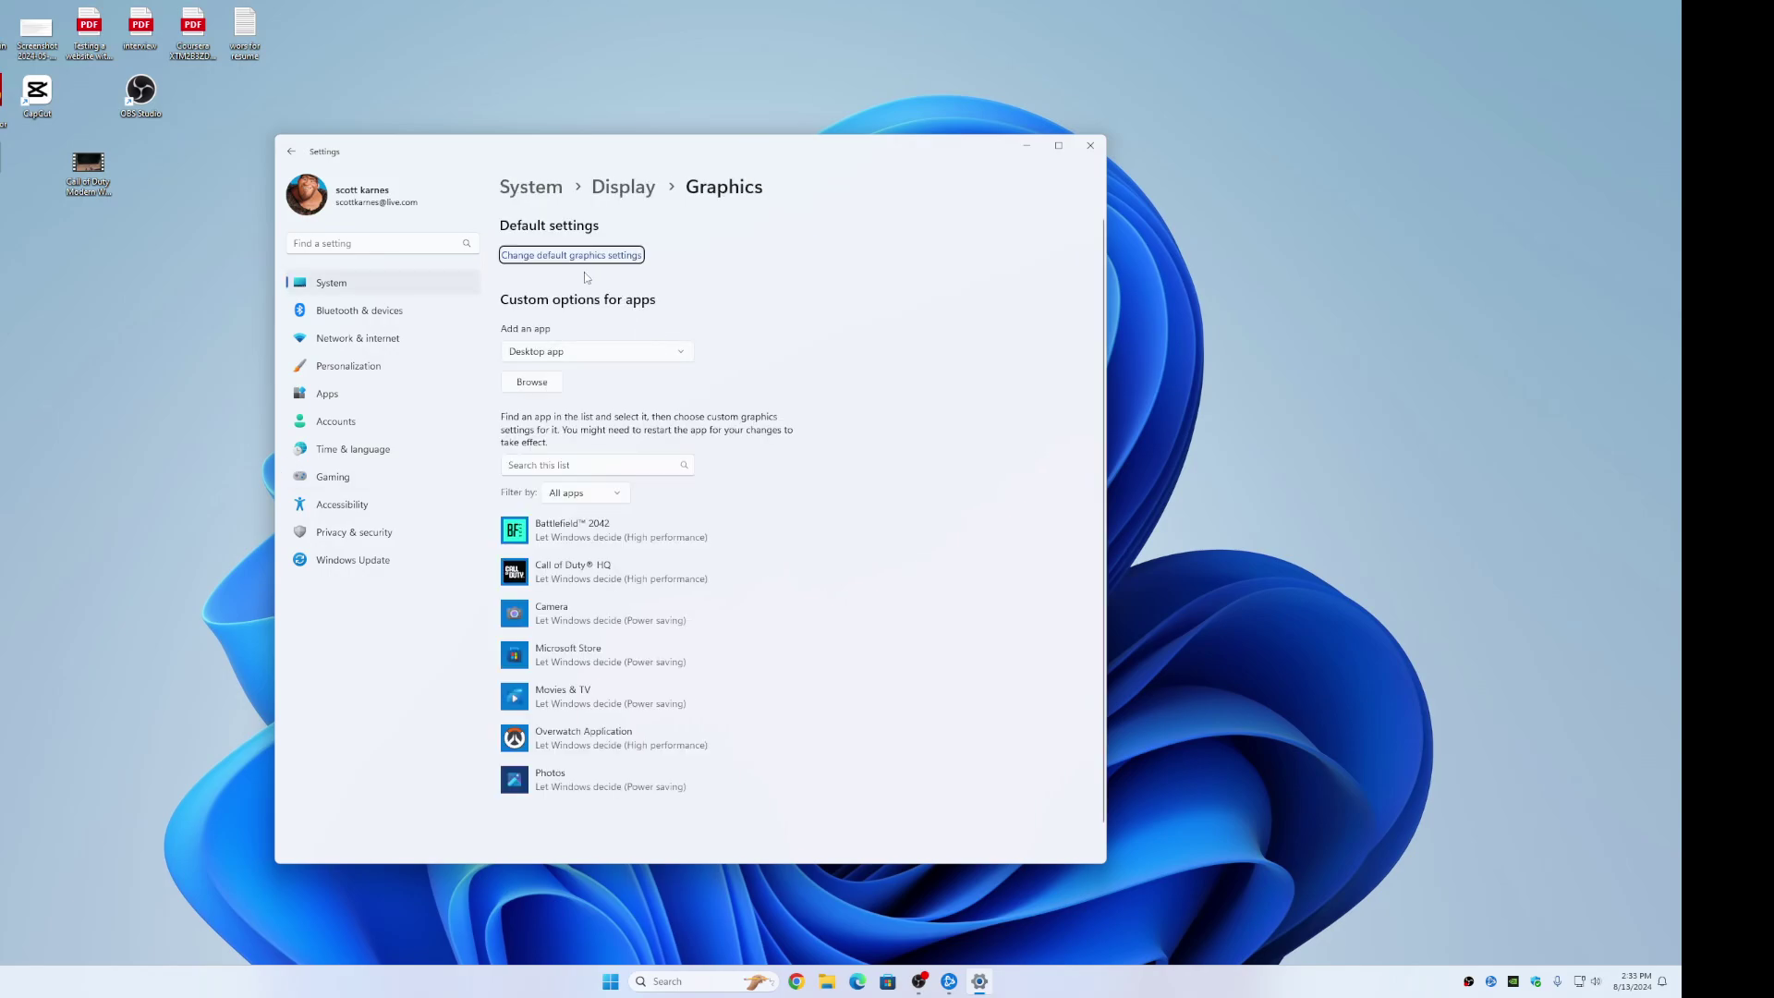
pyautogui.click(572, 255)
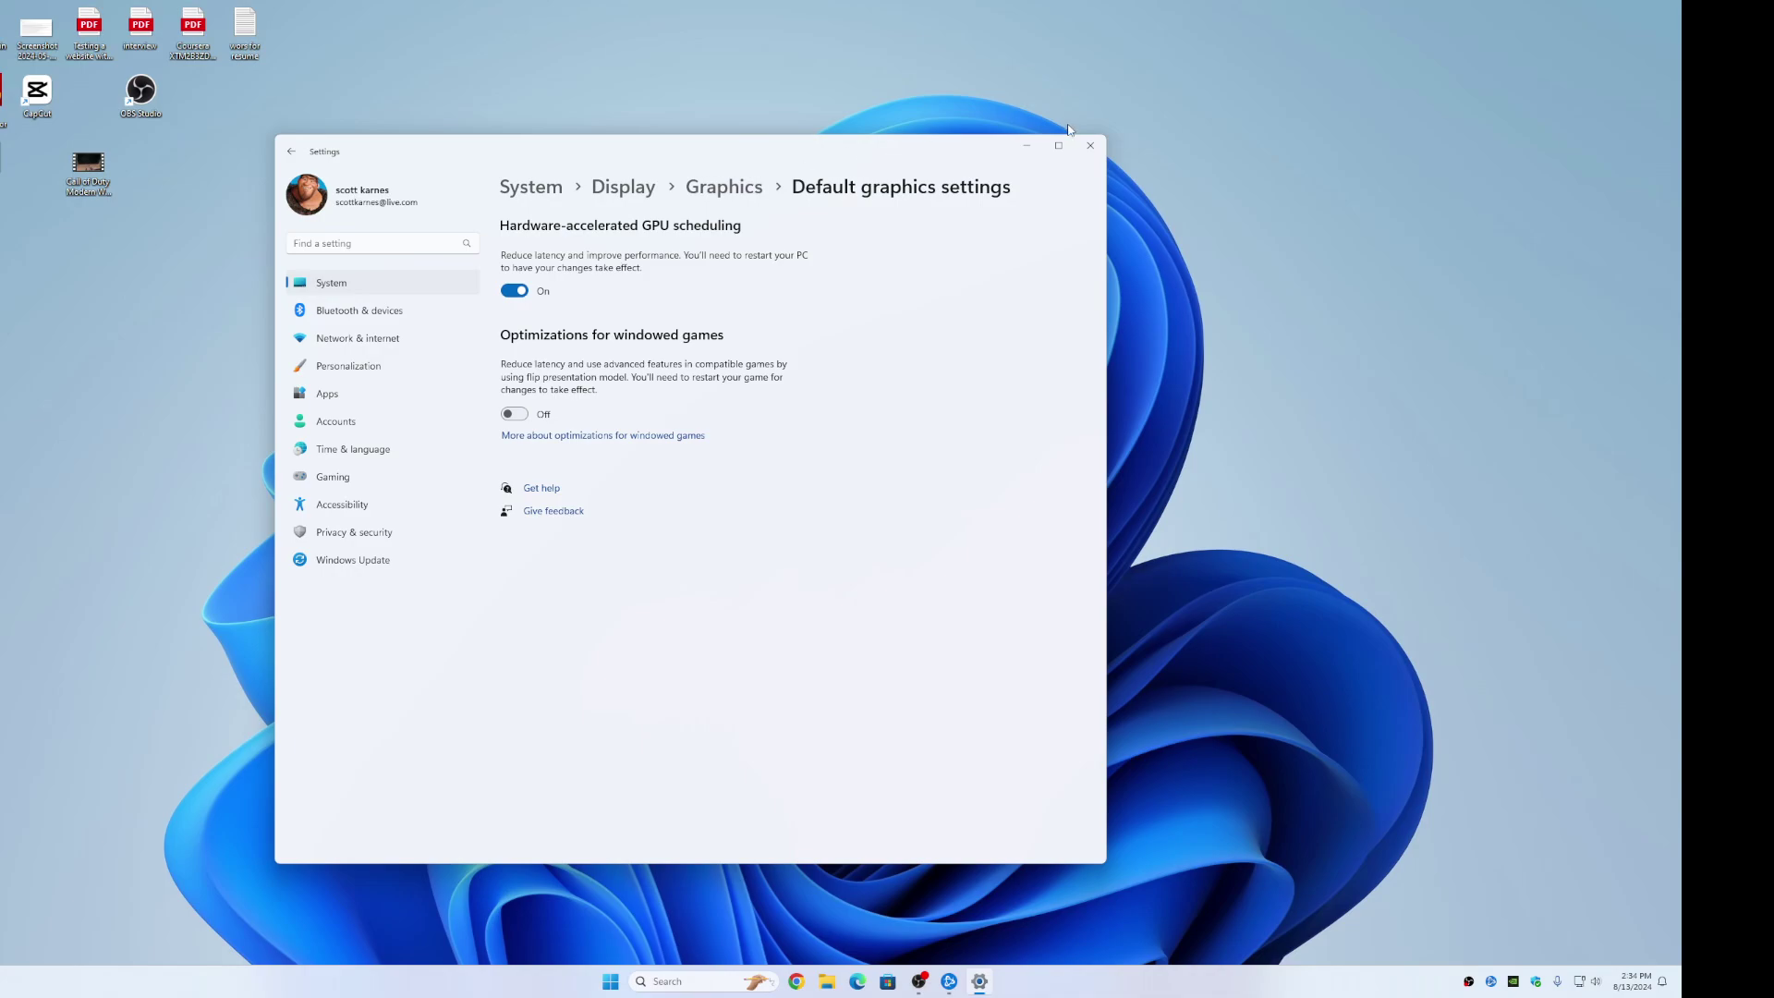
pyautogui.click(1090, 145)
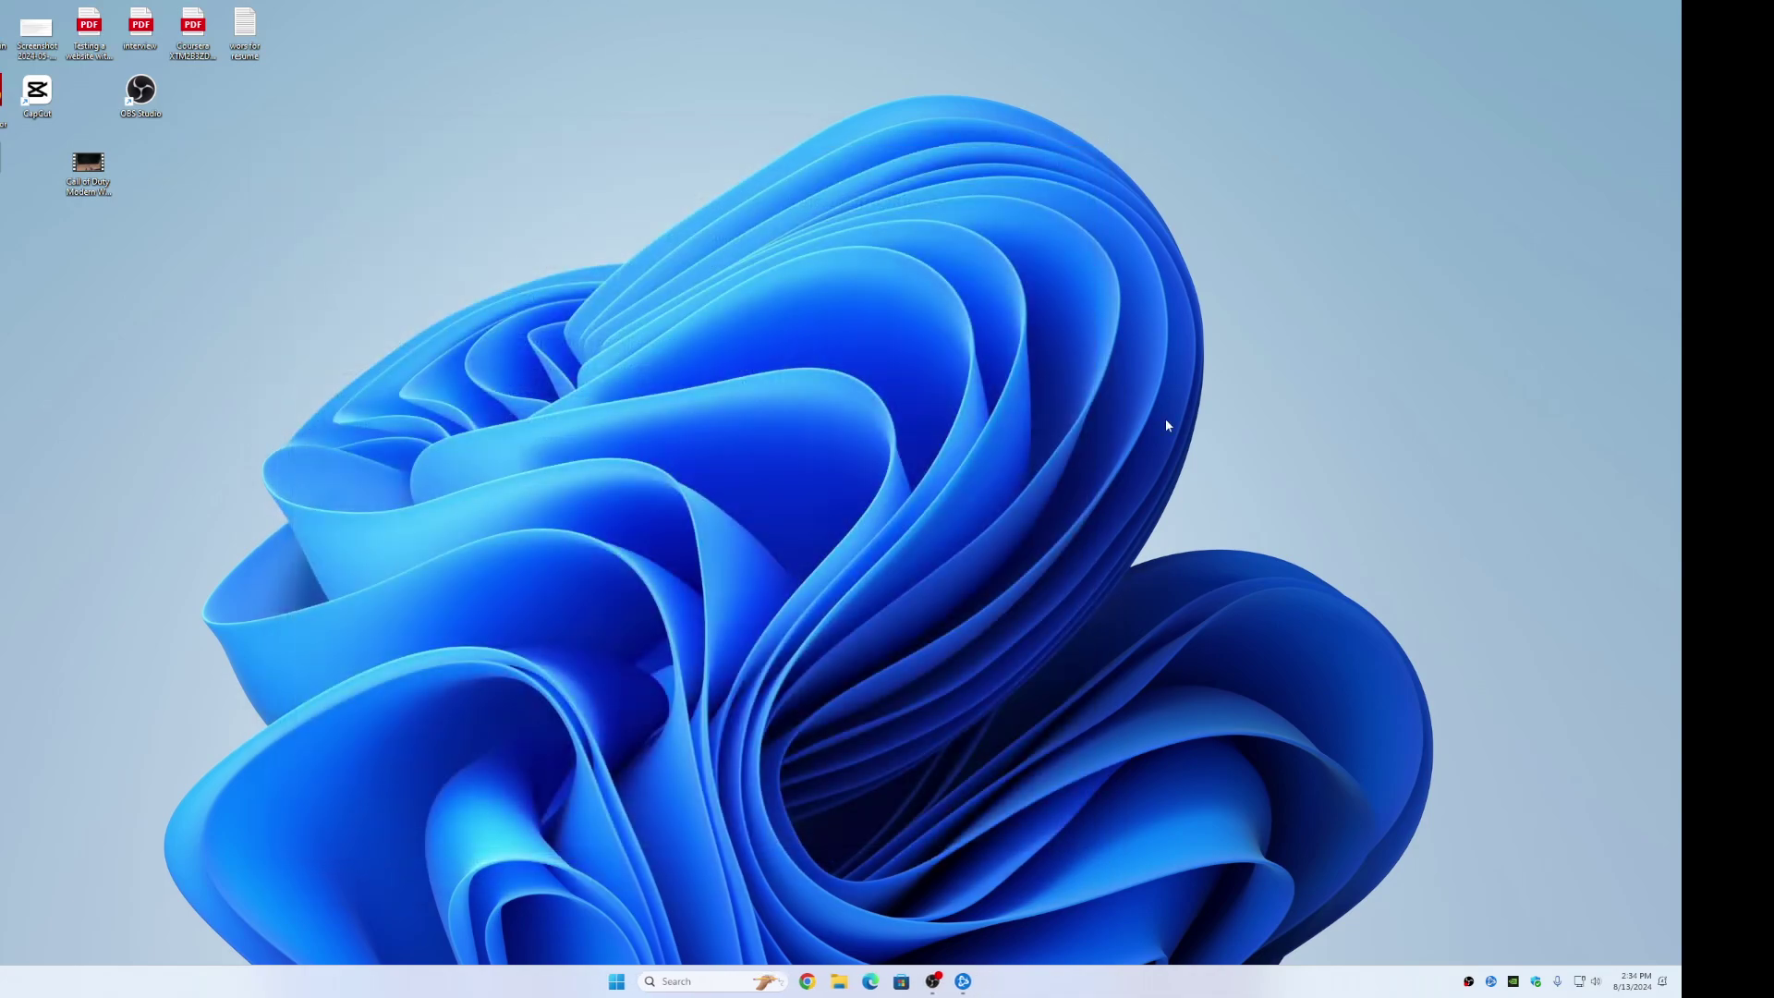
# Launch Call of Duty from Battle.net, skip the message of the day, and open the game's Graphics settings.
pyautogui.click(964, 981)
pyautogui.click(679, 776)
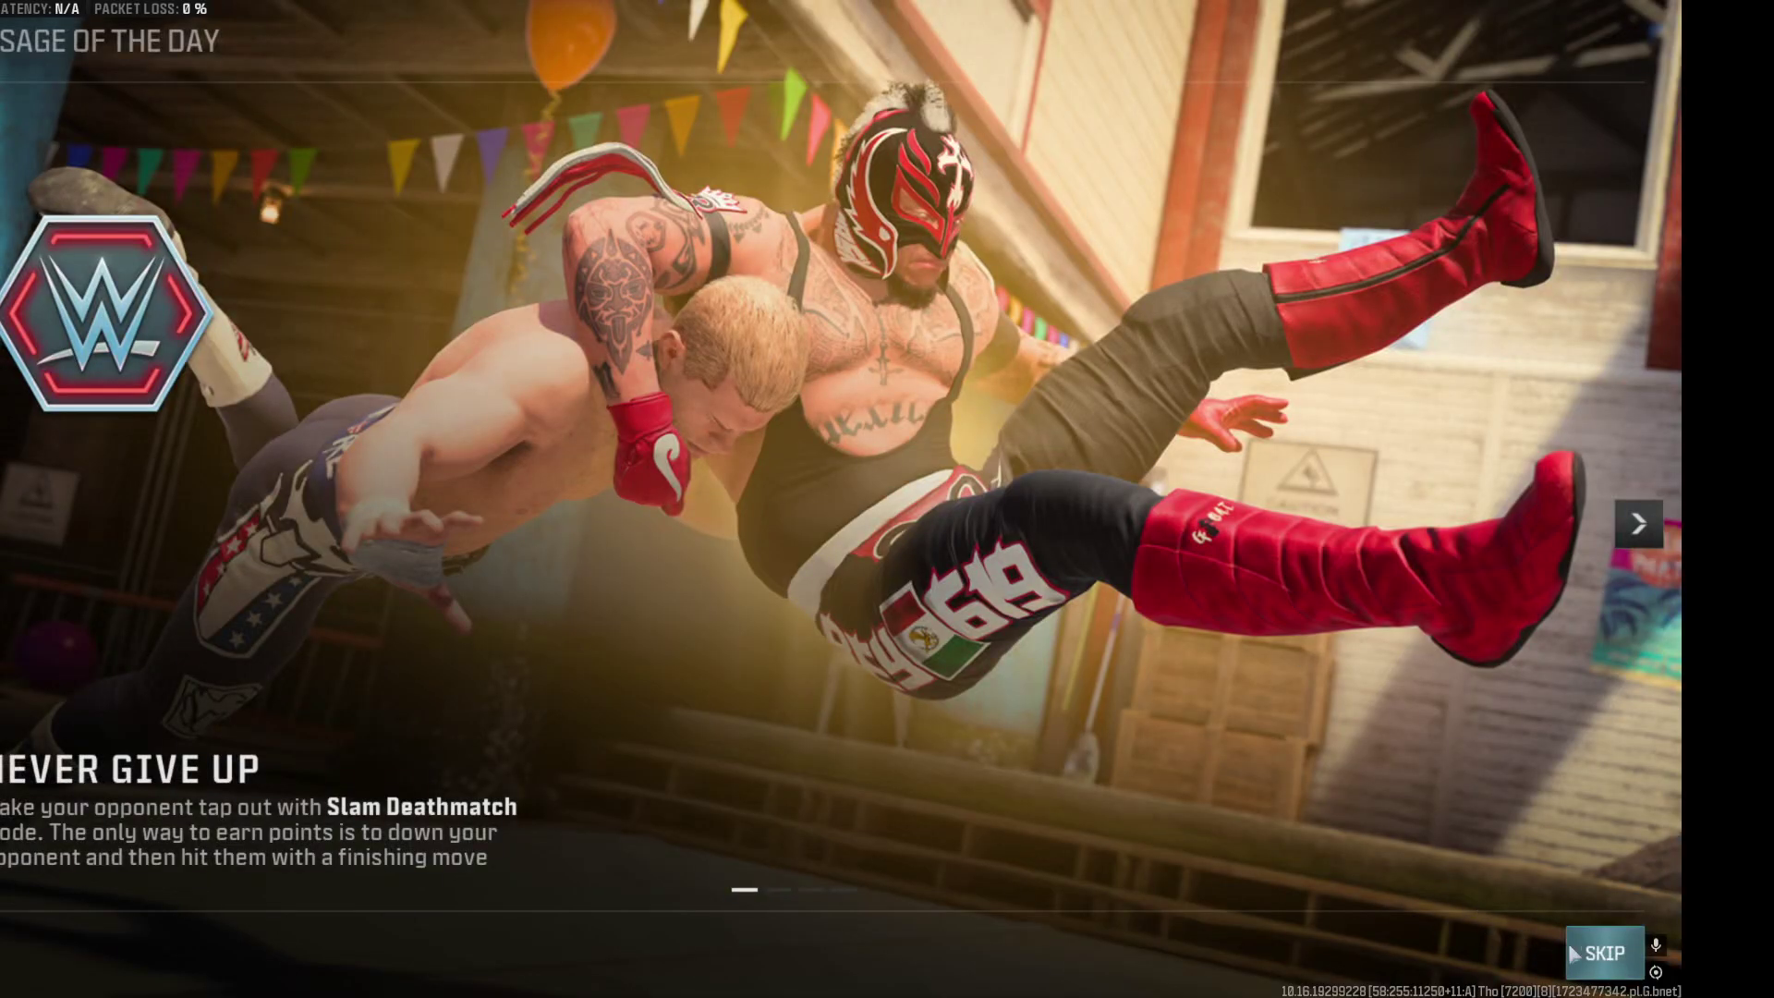
pyautogui.click(1569, 950)
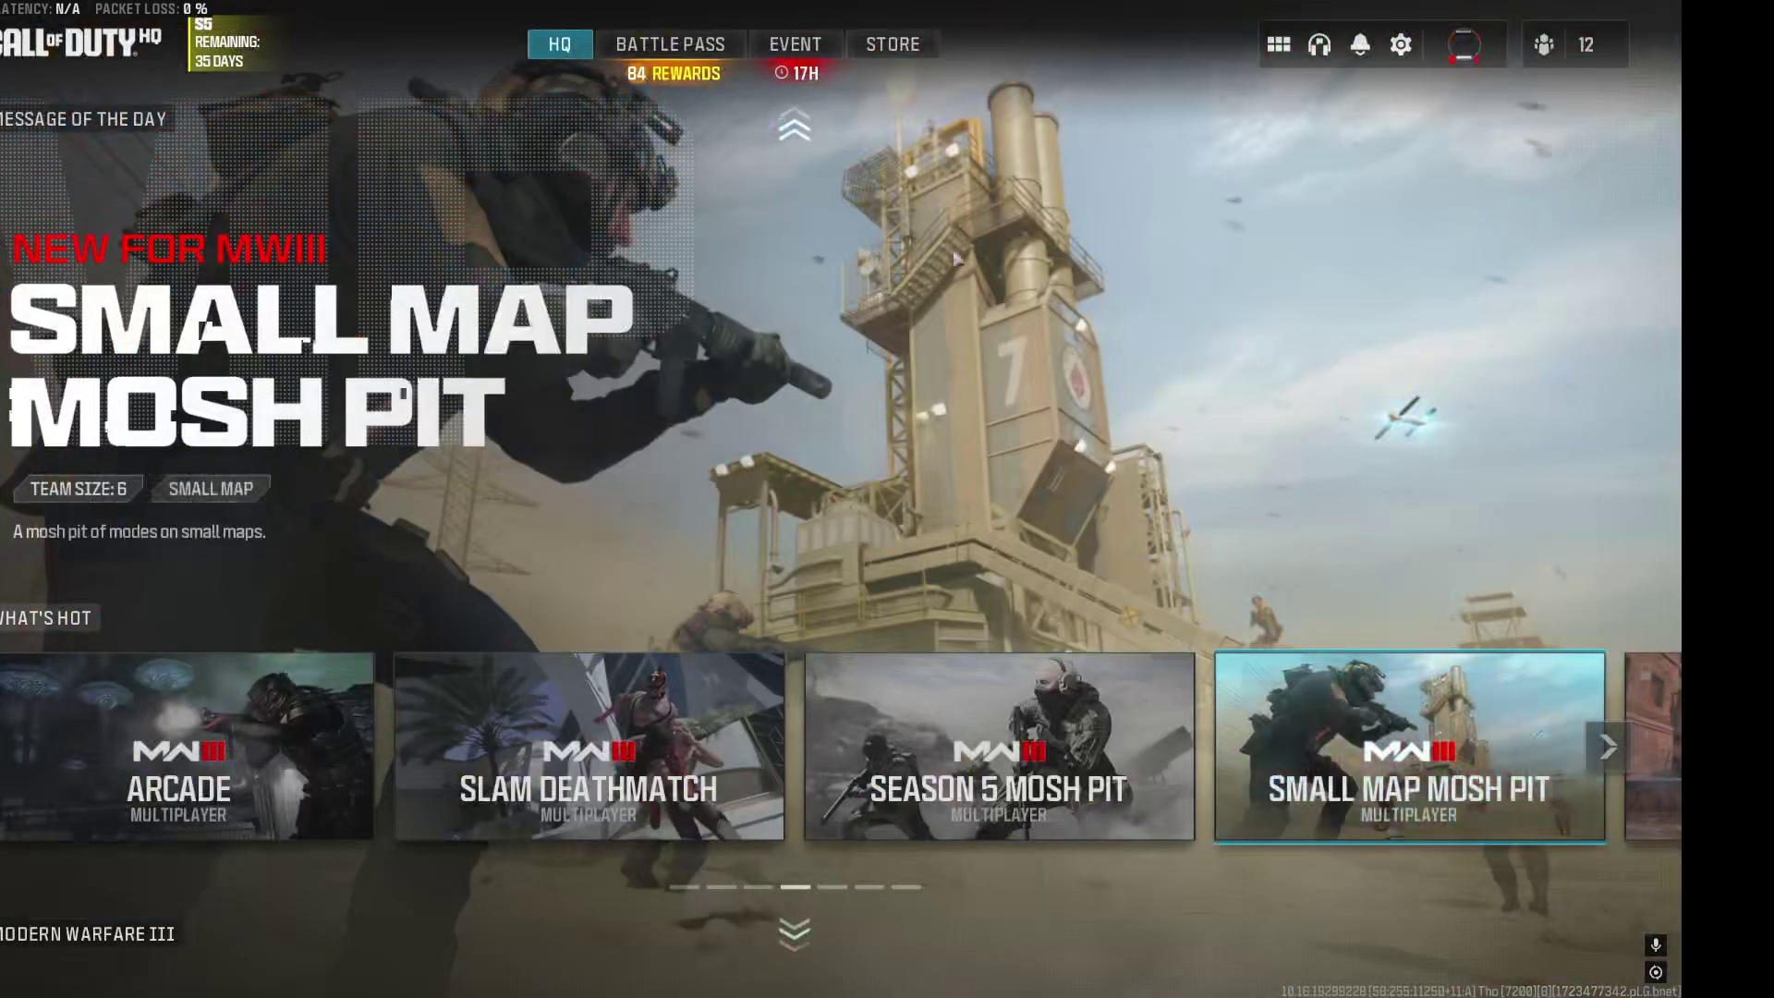
pyautogui.click(1401, 47)
pyautogui.click(1229, 470)
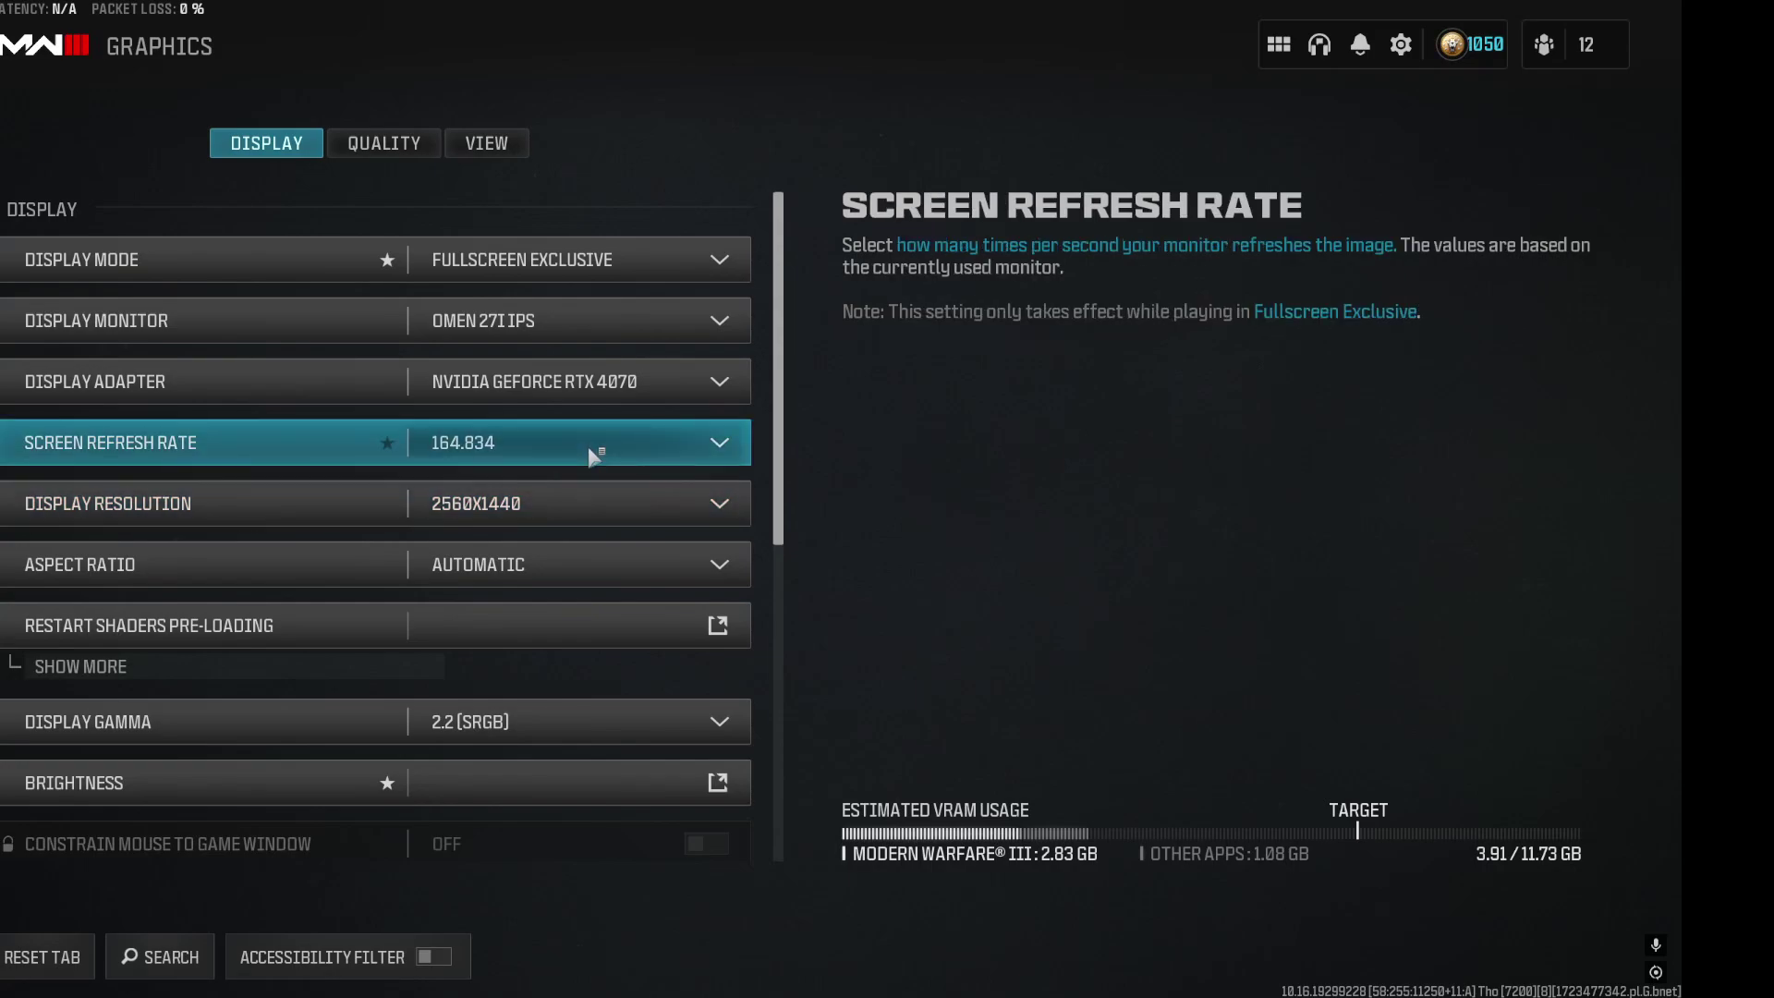
# Review the game's display and sustainability settings, including refresh rate, NVIDIA Reflex, V-Sync and the custom frame rate limit.
pyautogui.scroll(-5, 568, 462)
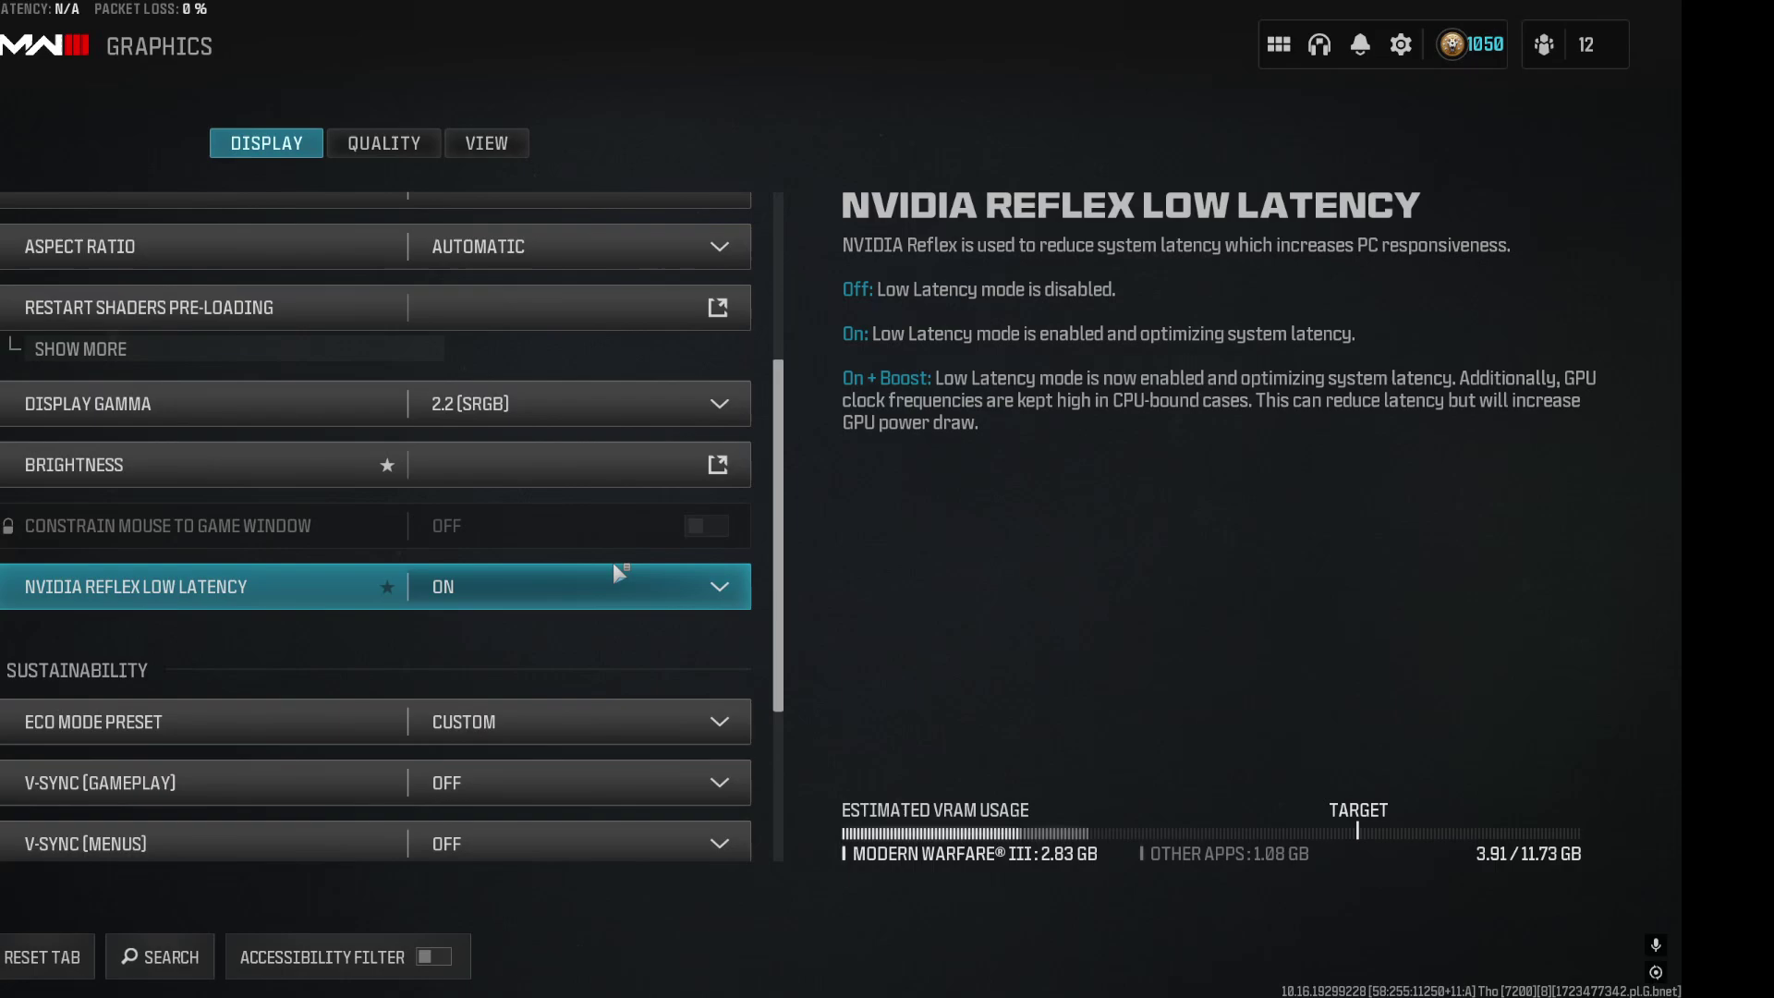
pyautogui.scroll(-3, 499, 637)
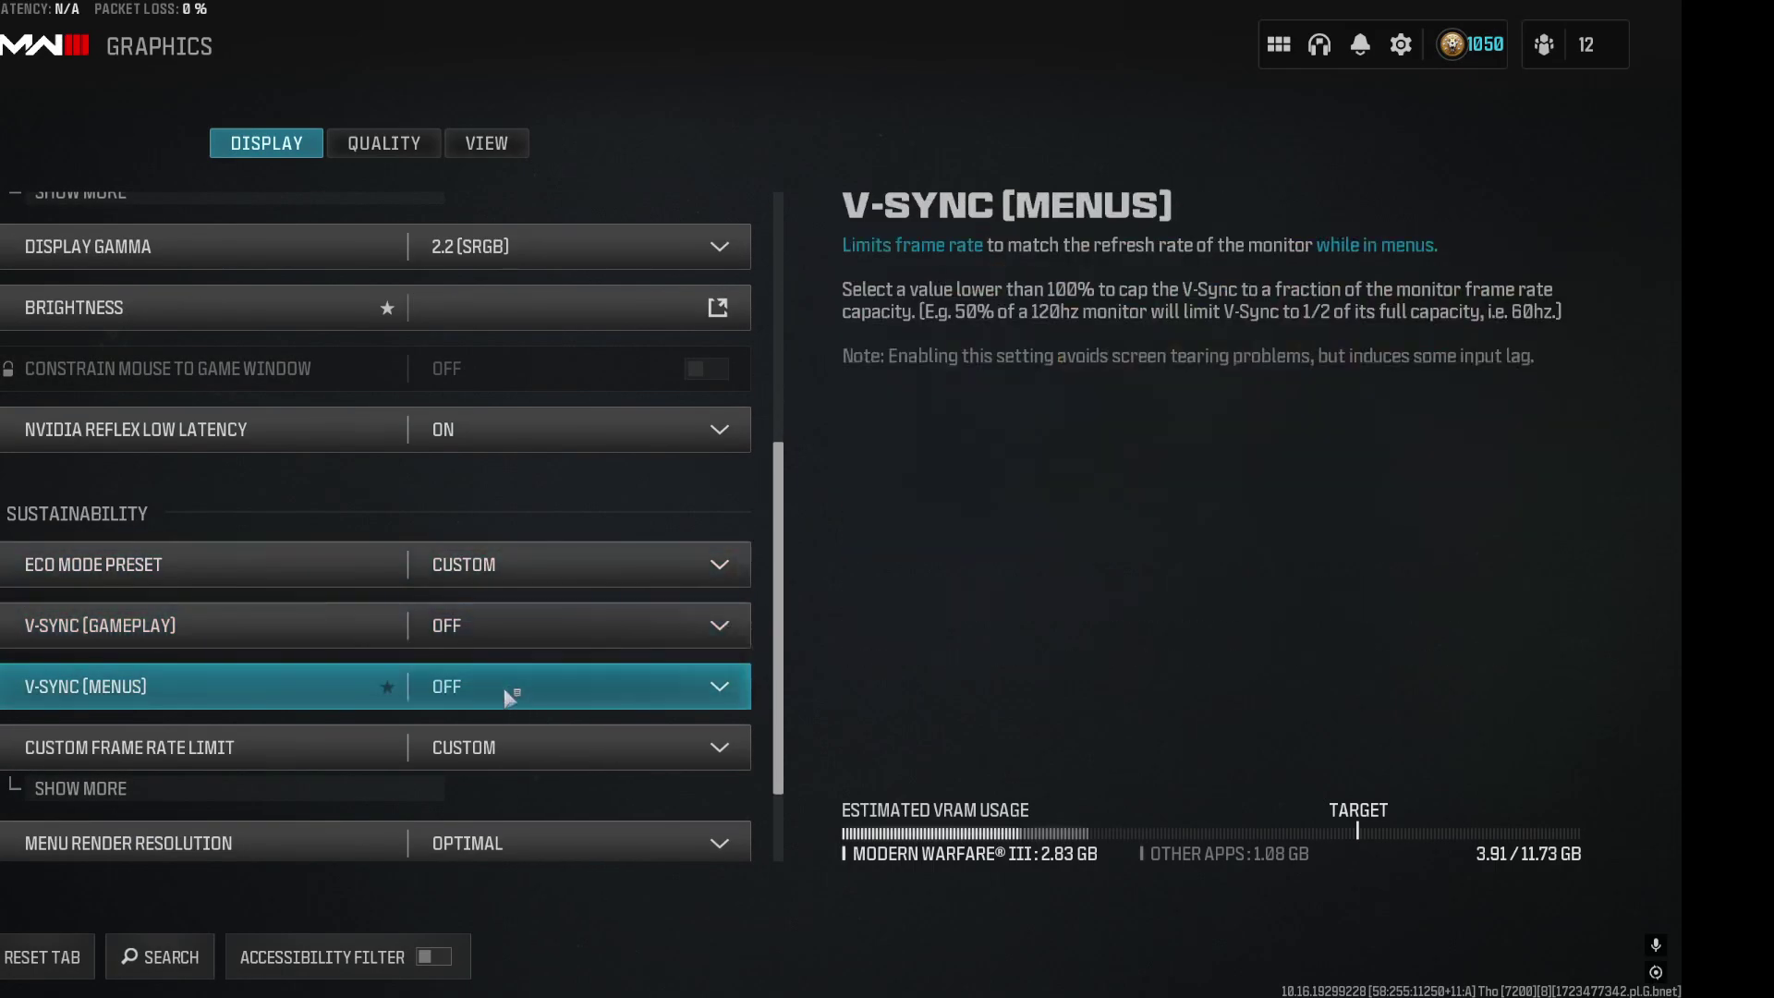
pyautogui.scroll(-2, 502, 697)
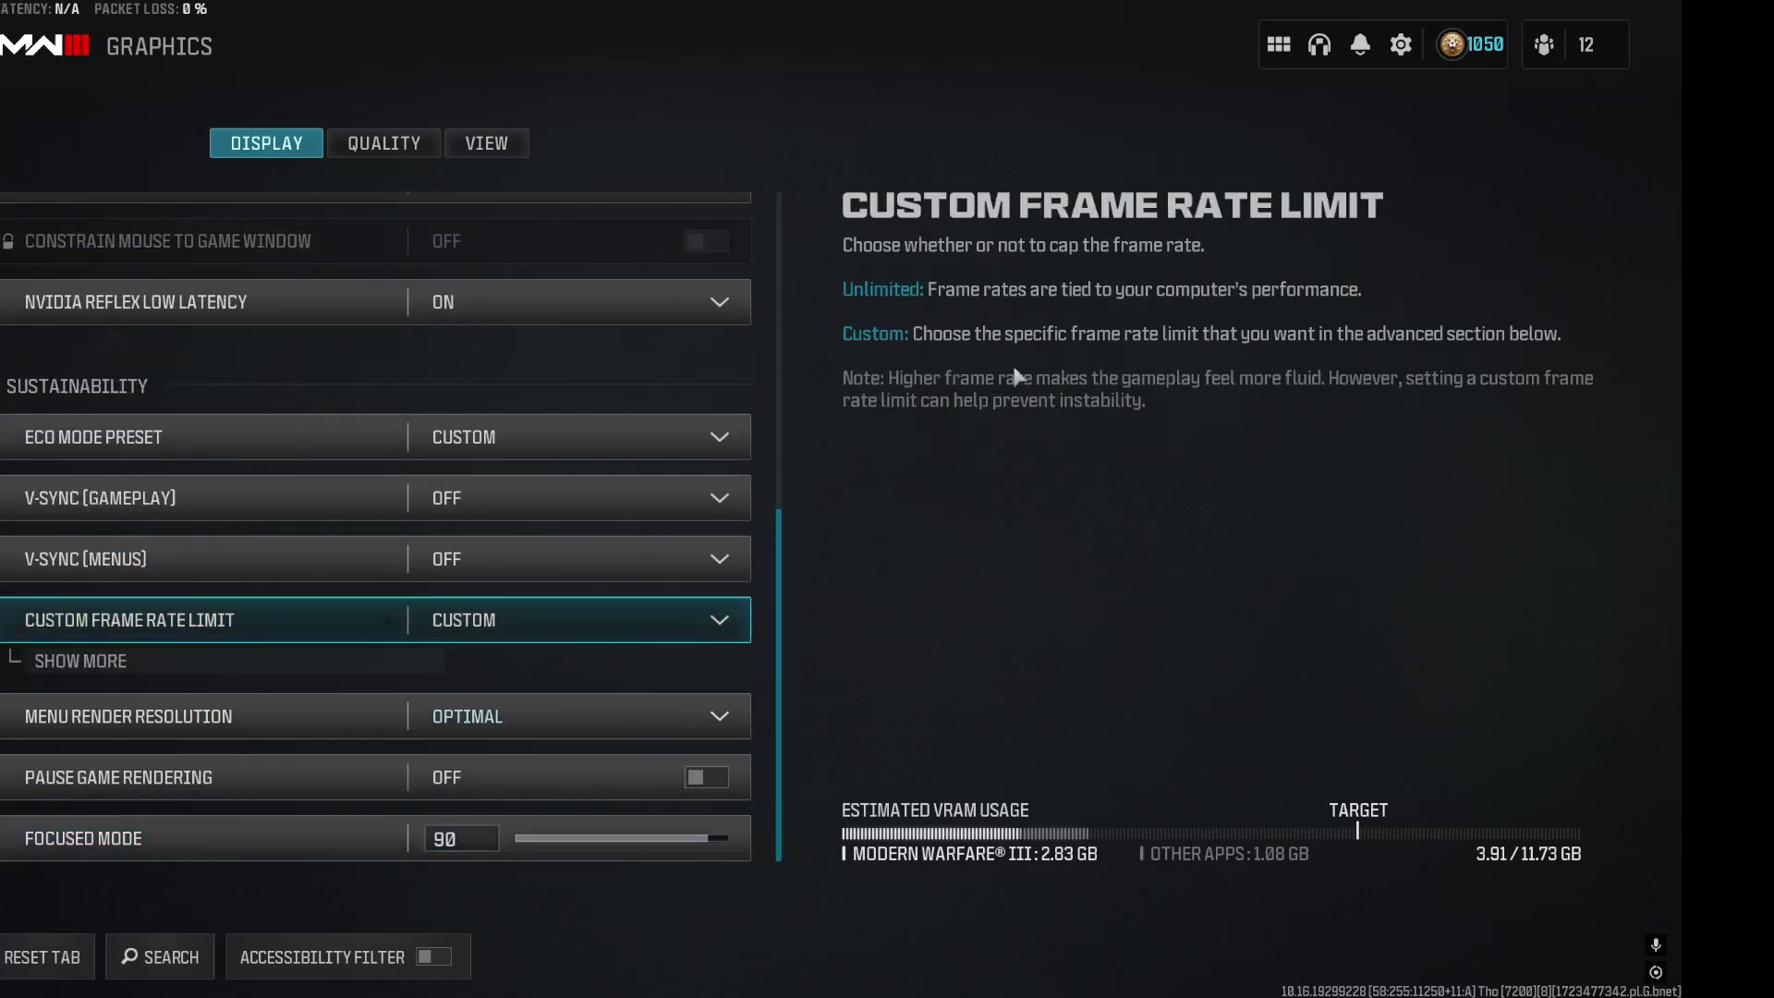
# Check the available upscaling/sharpening methods in the Quality settings and expand the NVIDIA DLSS preset and sharpness options.
pyautogui.click(419, 144)
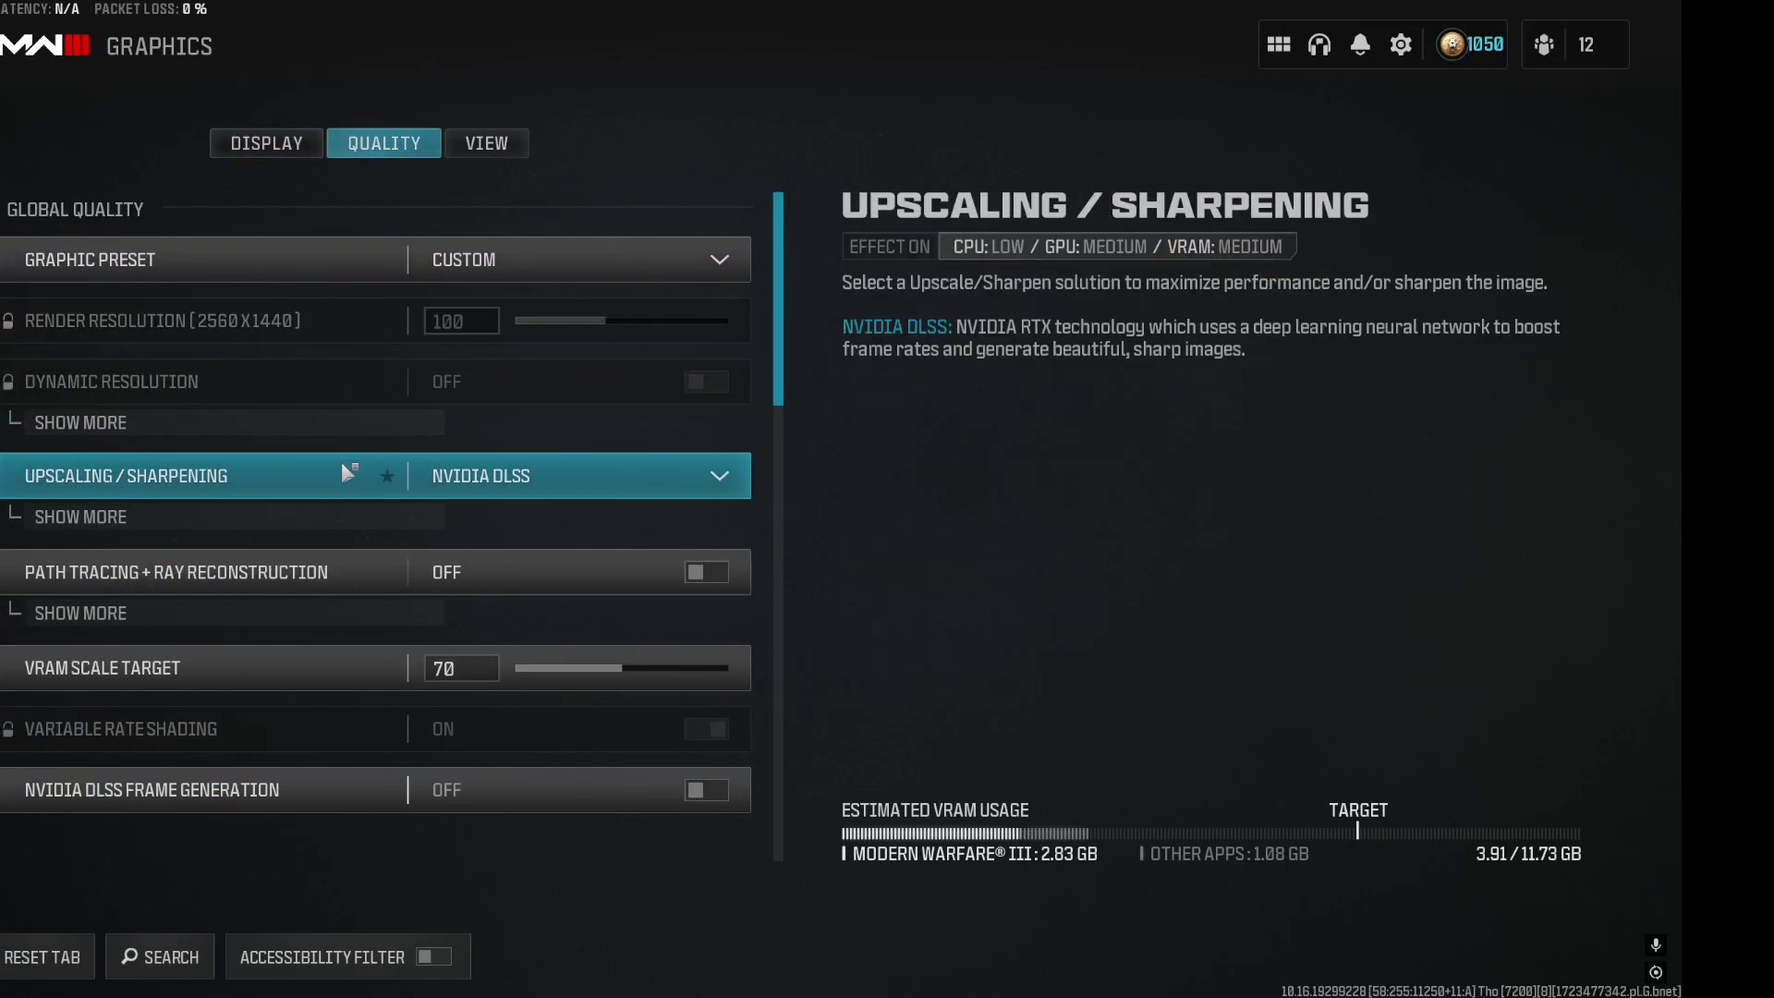
pyautogui.click(717, 486)
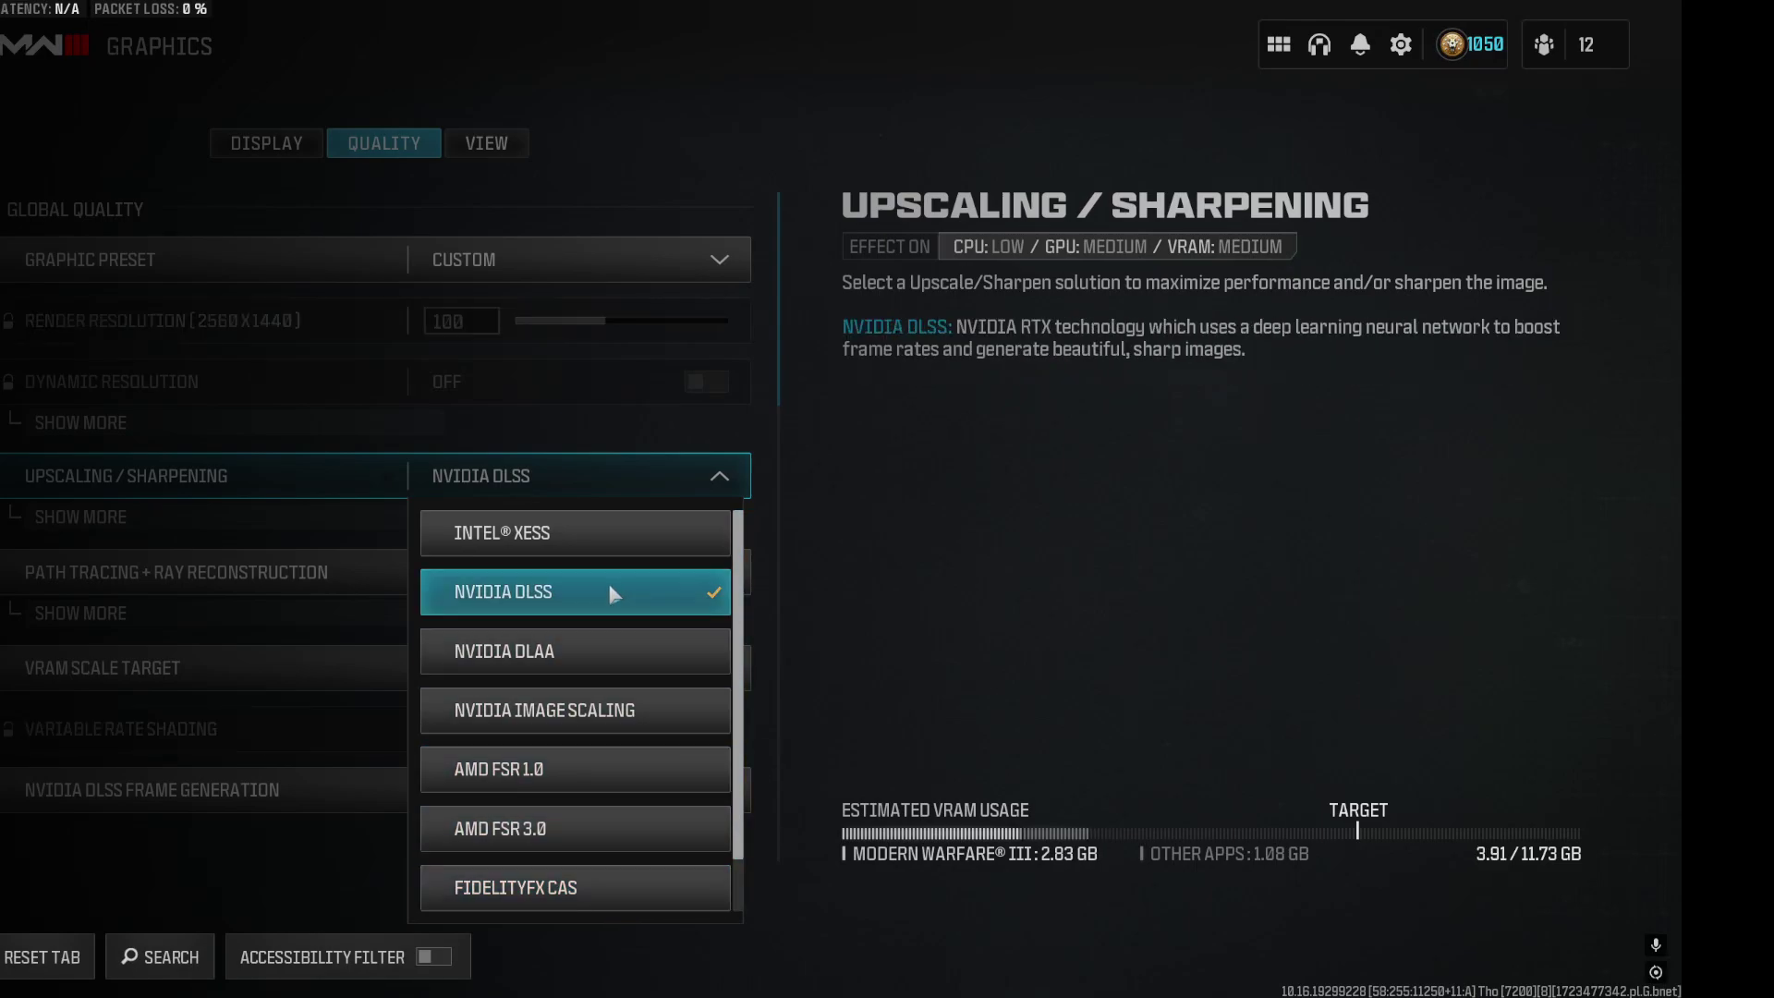
pyautogui.click(590, 412)
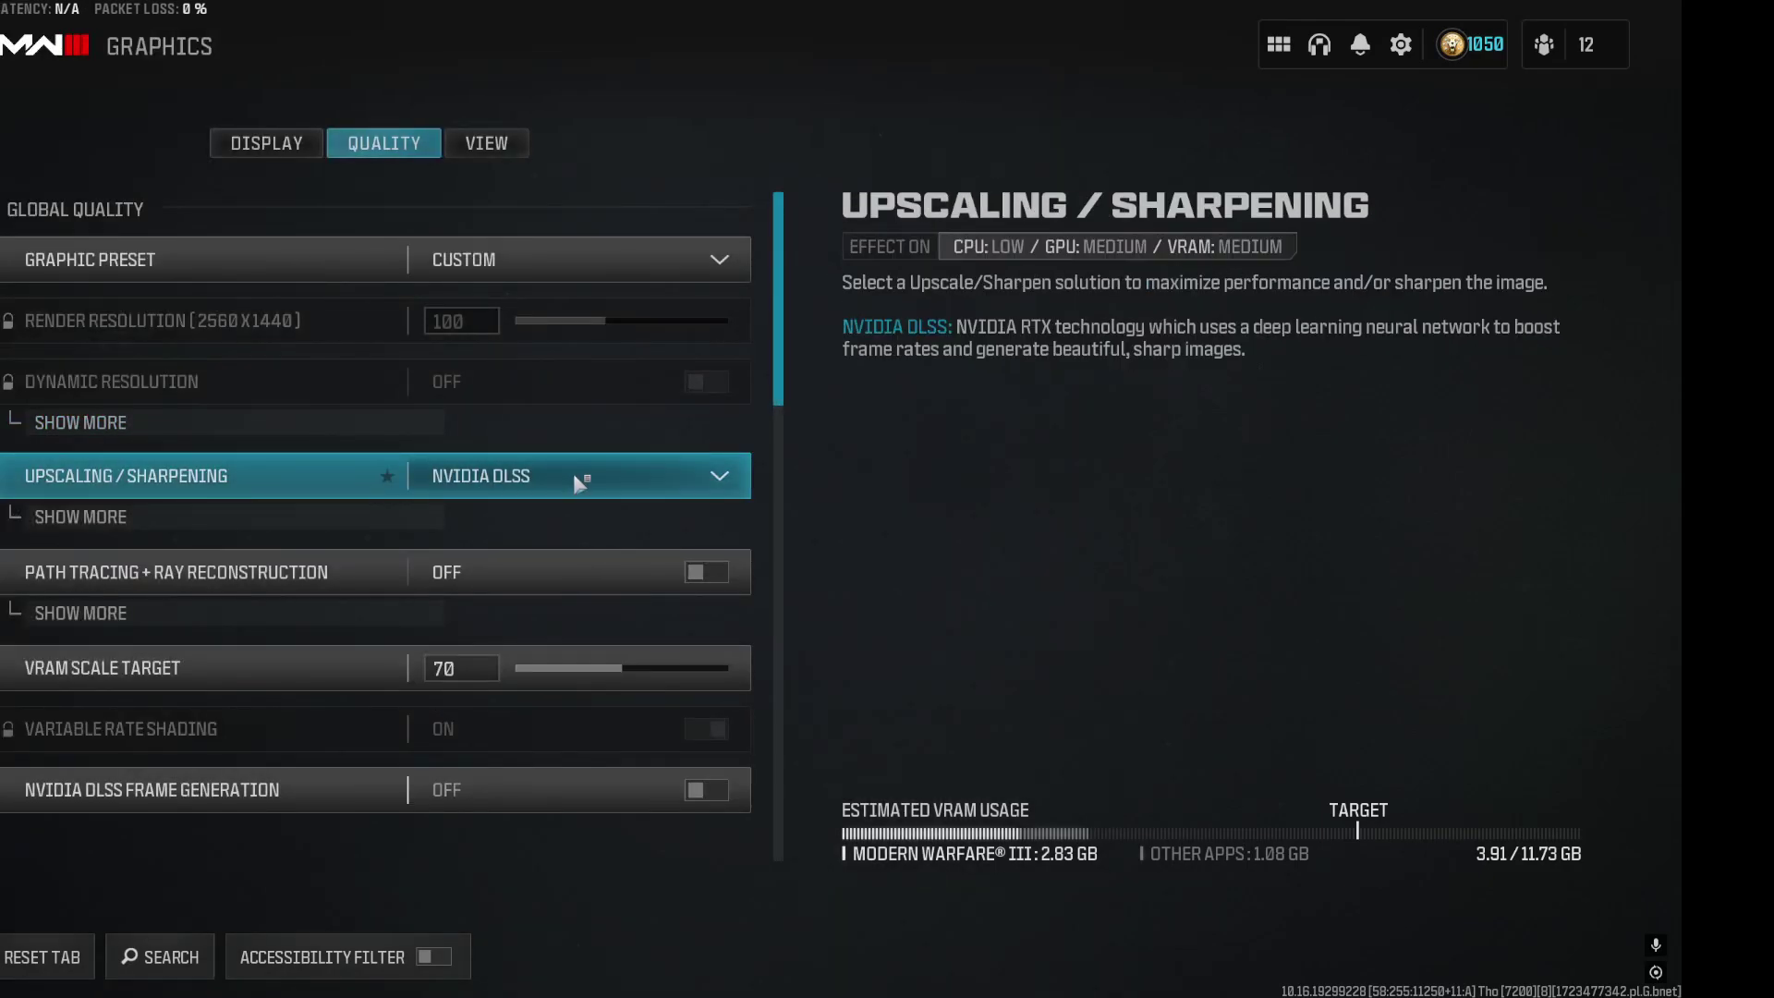
pyautogui.click(366, 515)
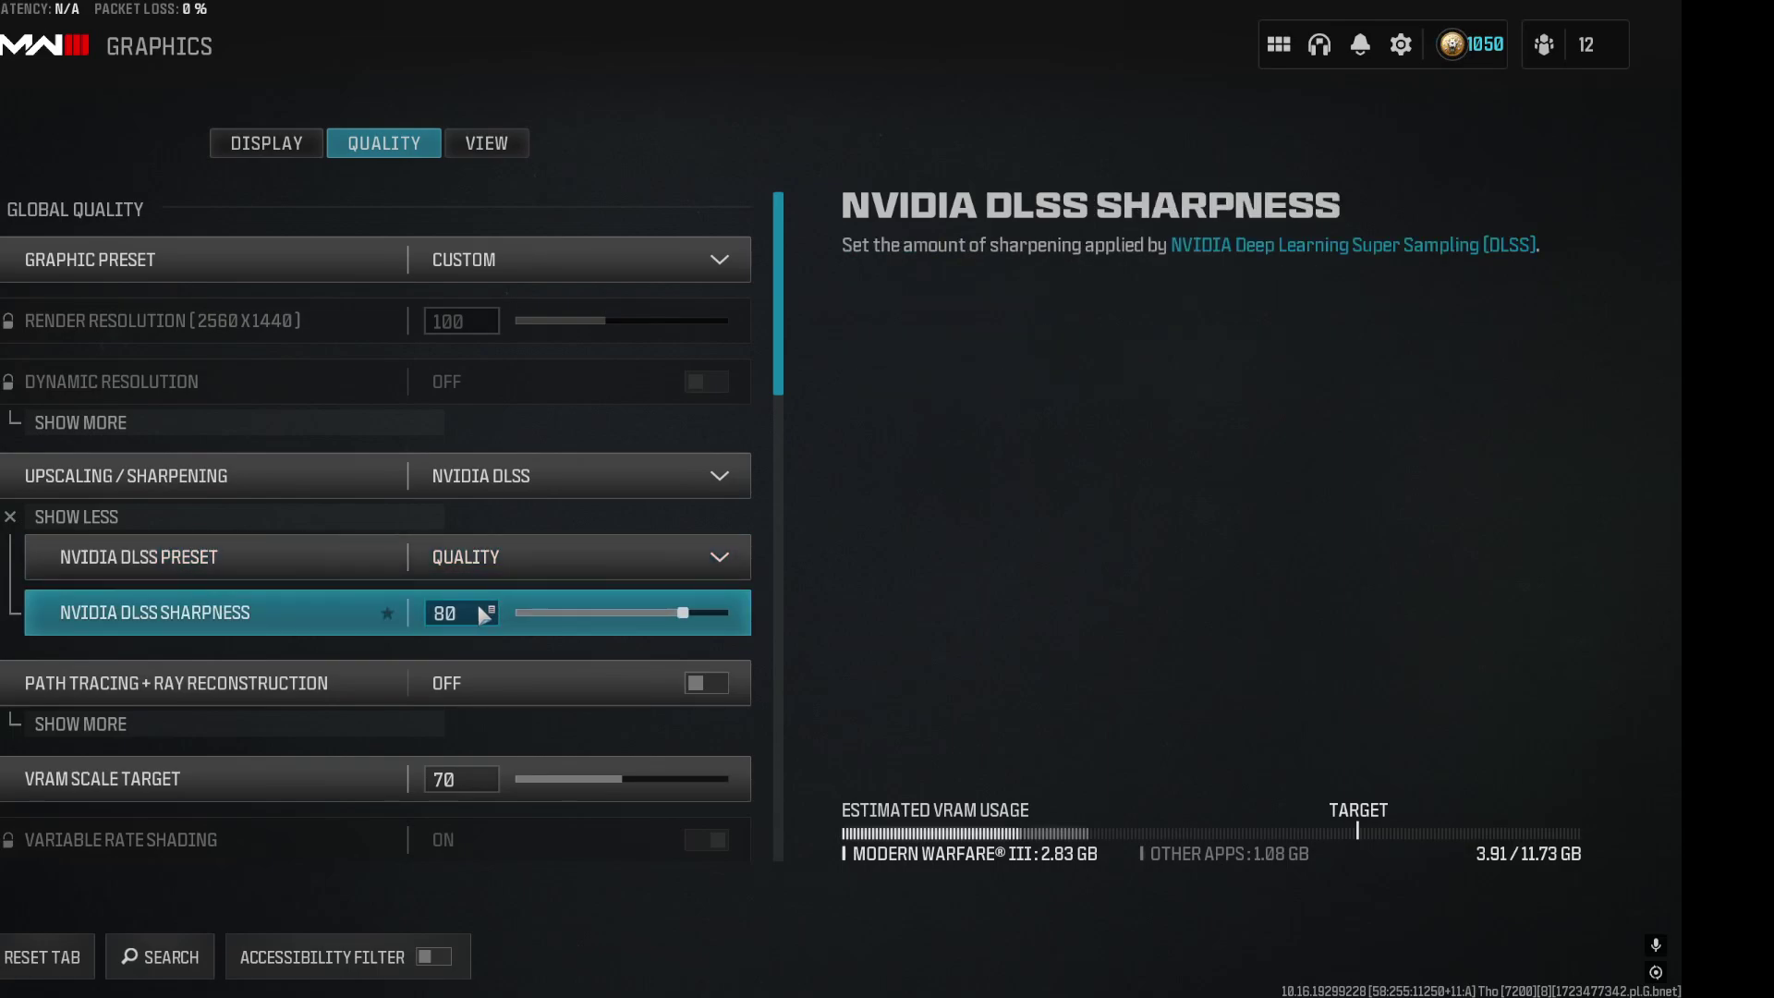
# Review the remaining quality settings, from VRAM scale target through details and textures, shadow and lighting, and environment.
pyautogui.scroll(-1, 580, 660)
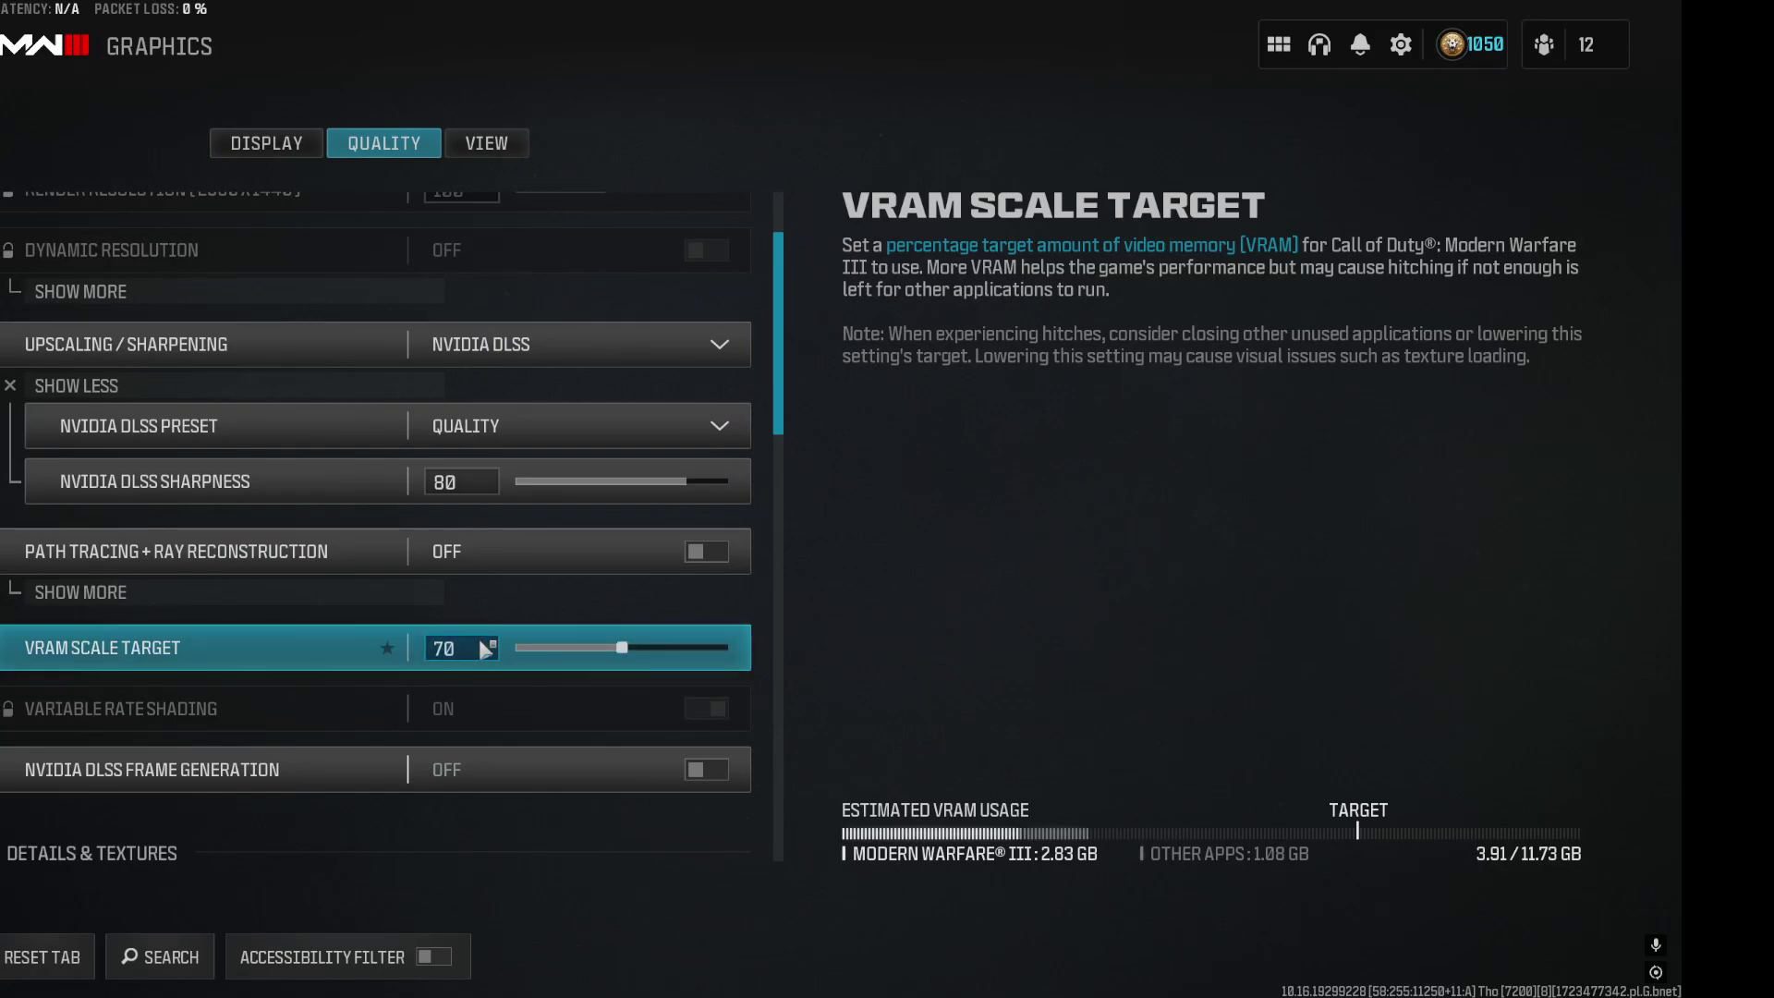
pyautogui.scroll(-4, 507, 624)
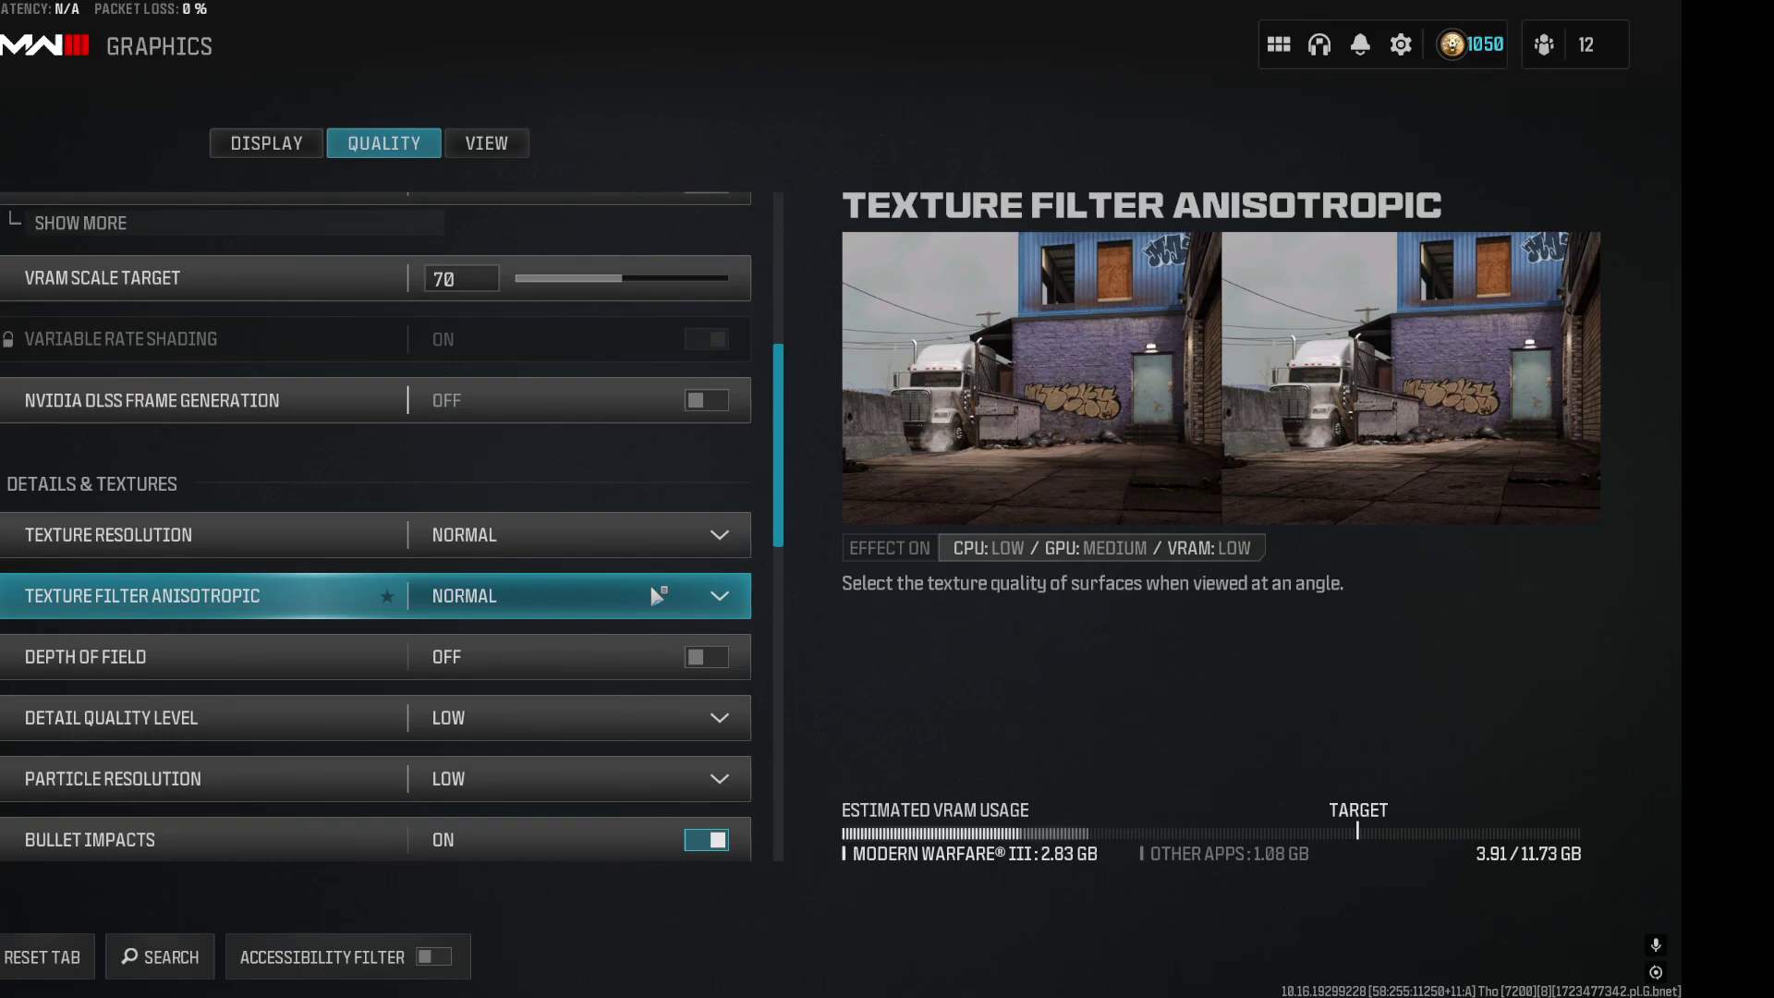
pyautogui.scroll(-4, 648, 596)
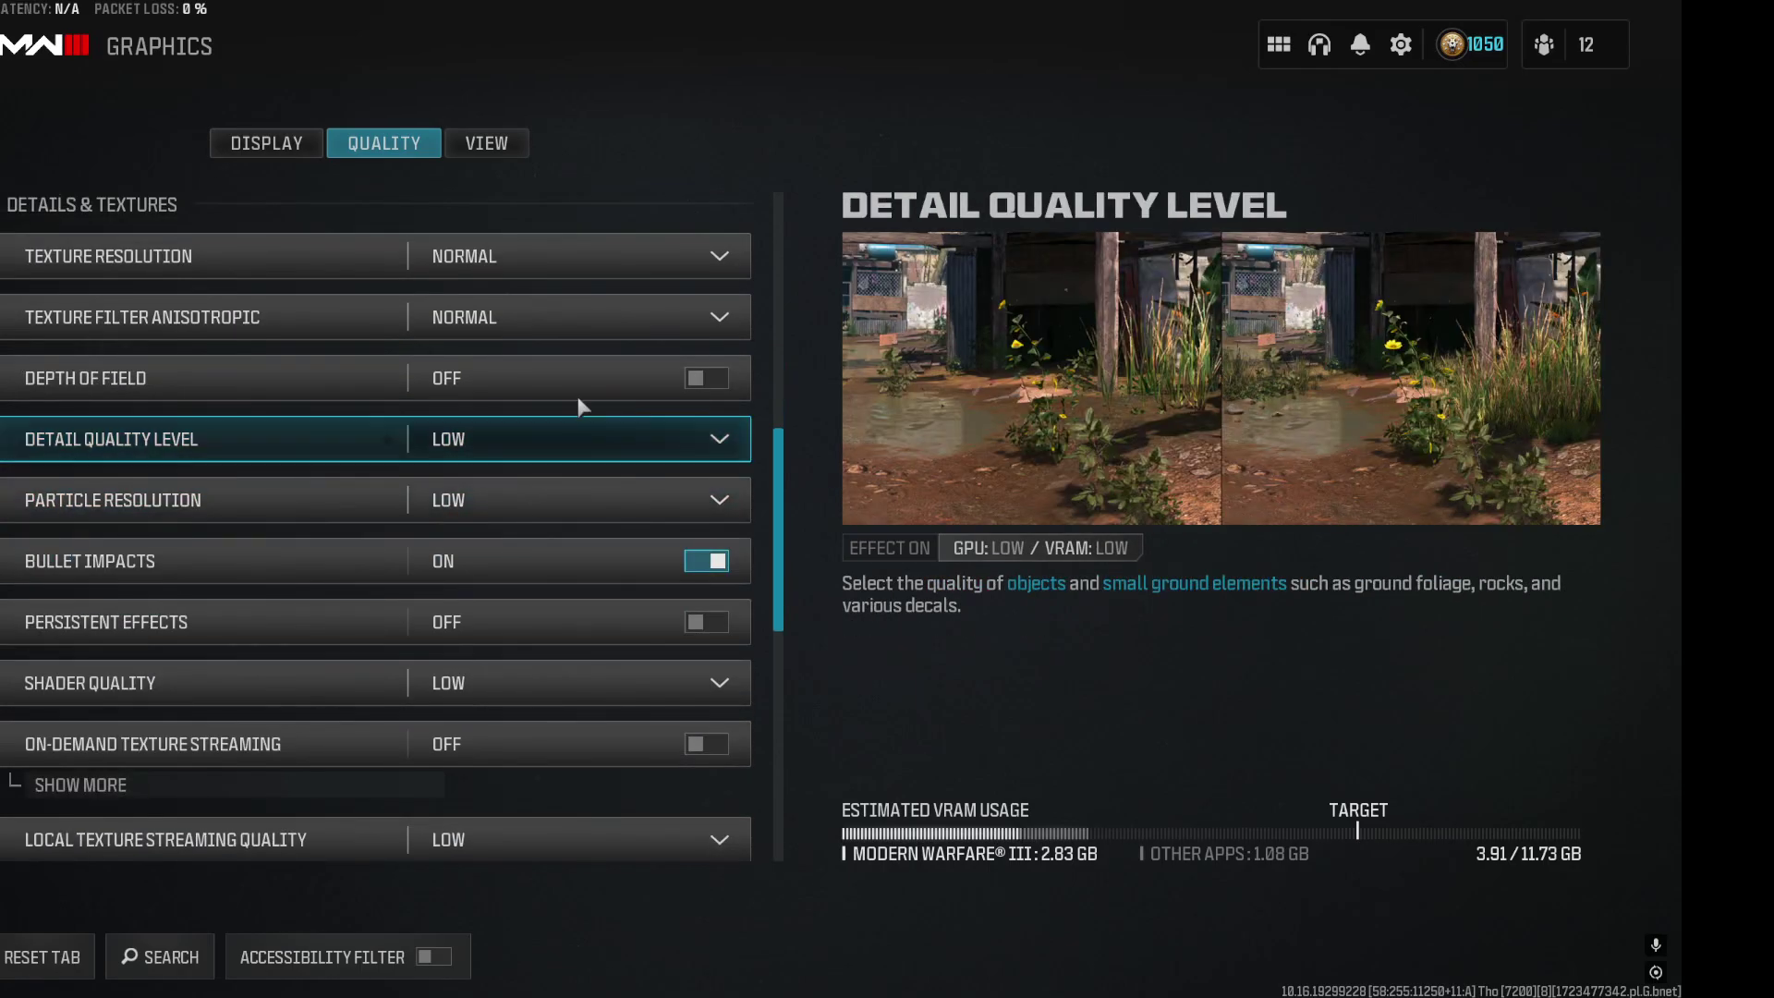
pyautogui.scroll(-10, 610, 602)
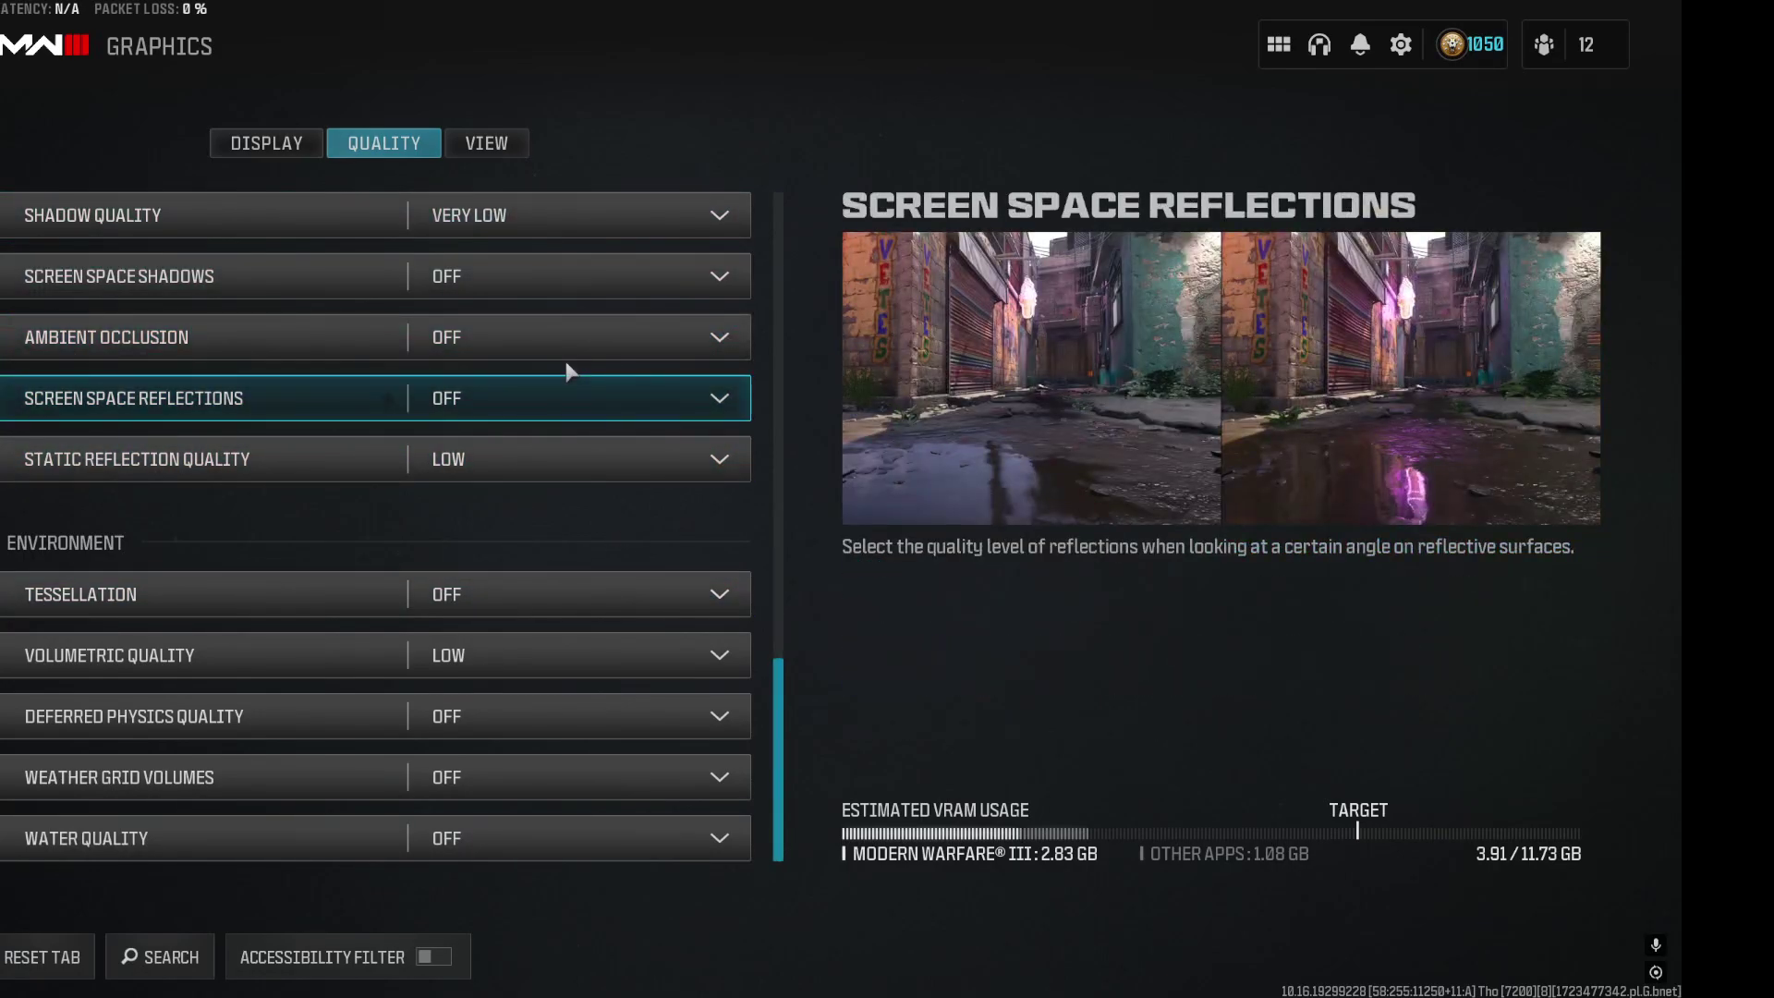
pyautogui.scroll(5, 586, 629)
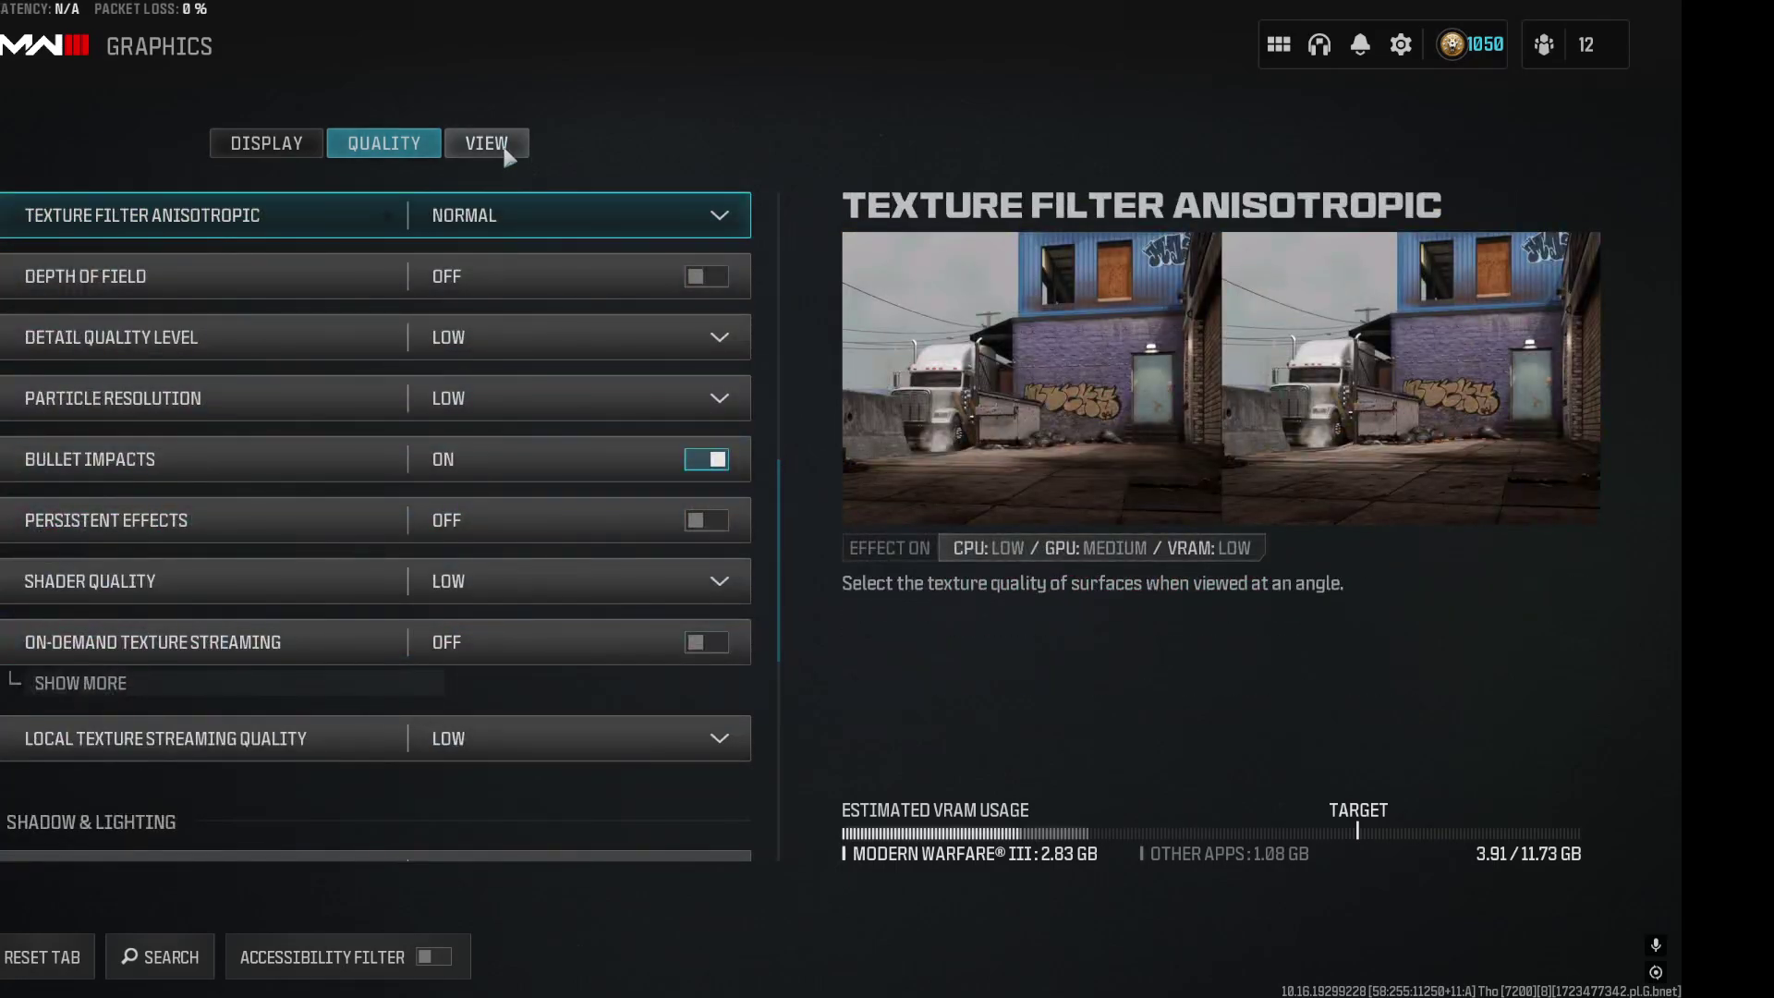
# Review the View settings for field of view, motion blur, film grain and camera movement.
pyautogui.click(505, 152)
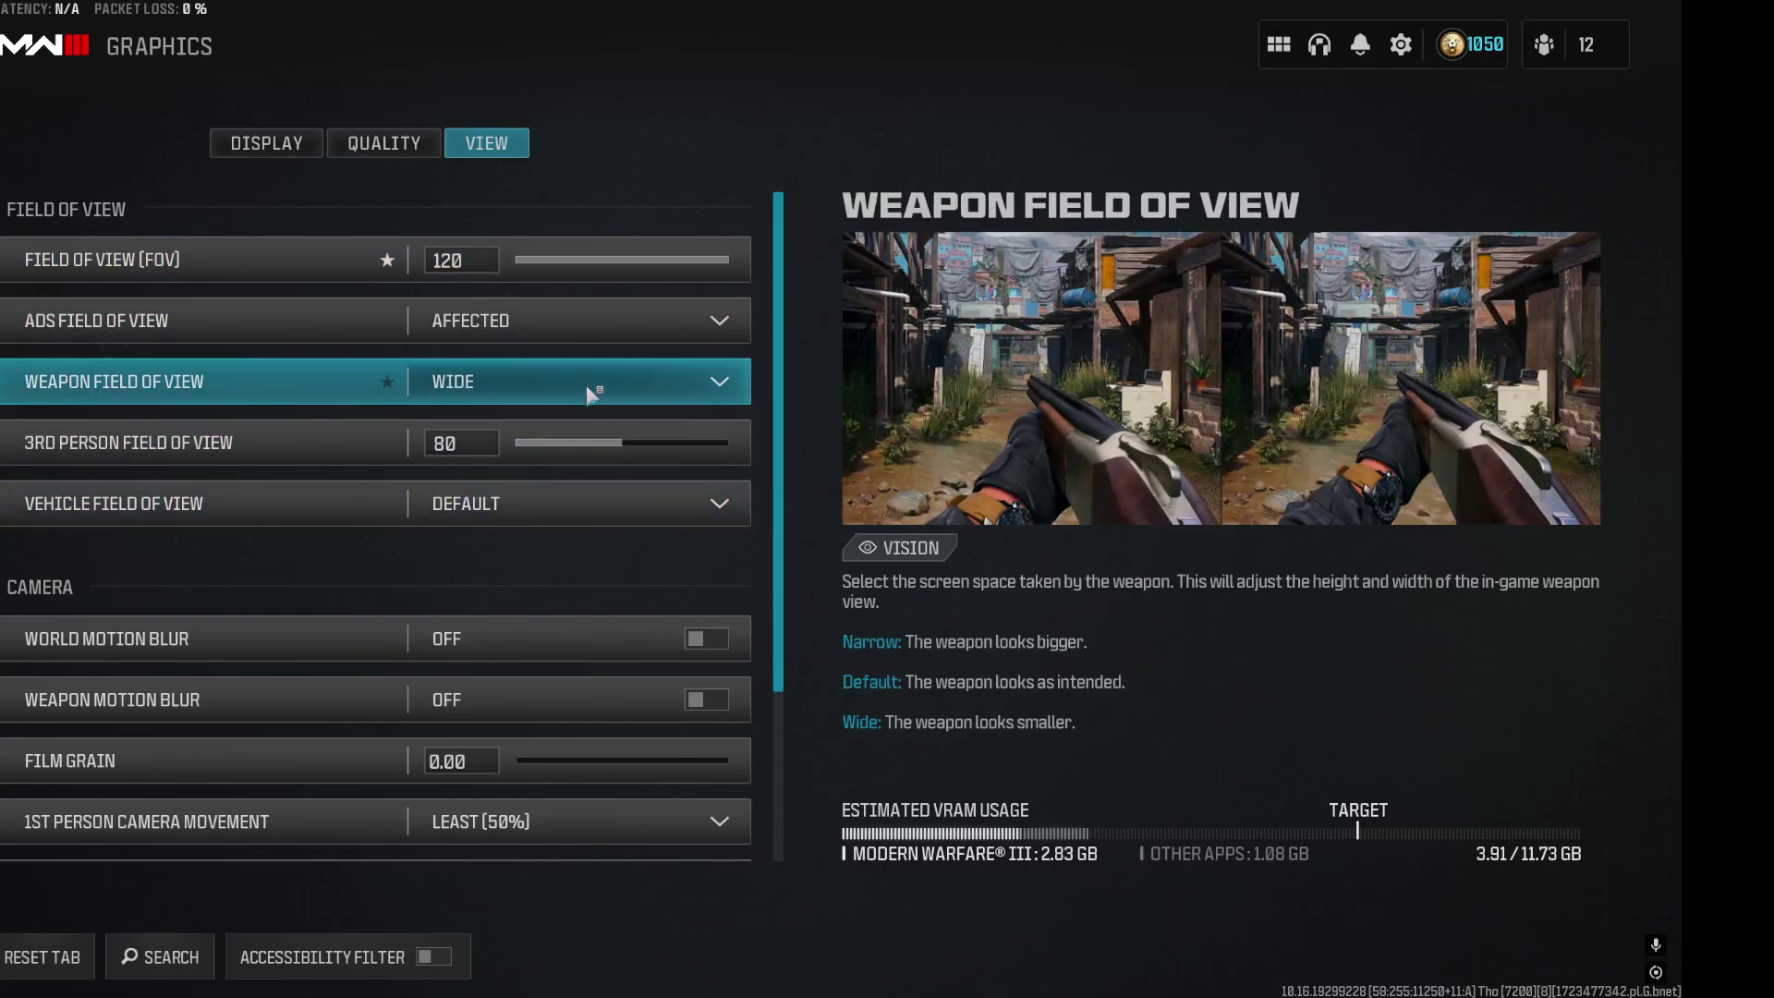
pyautogui.scroll(-2, 623, 624)
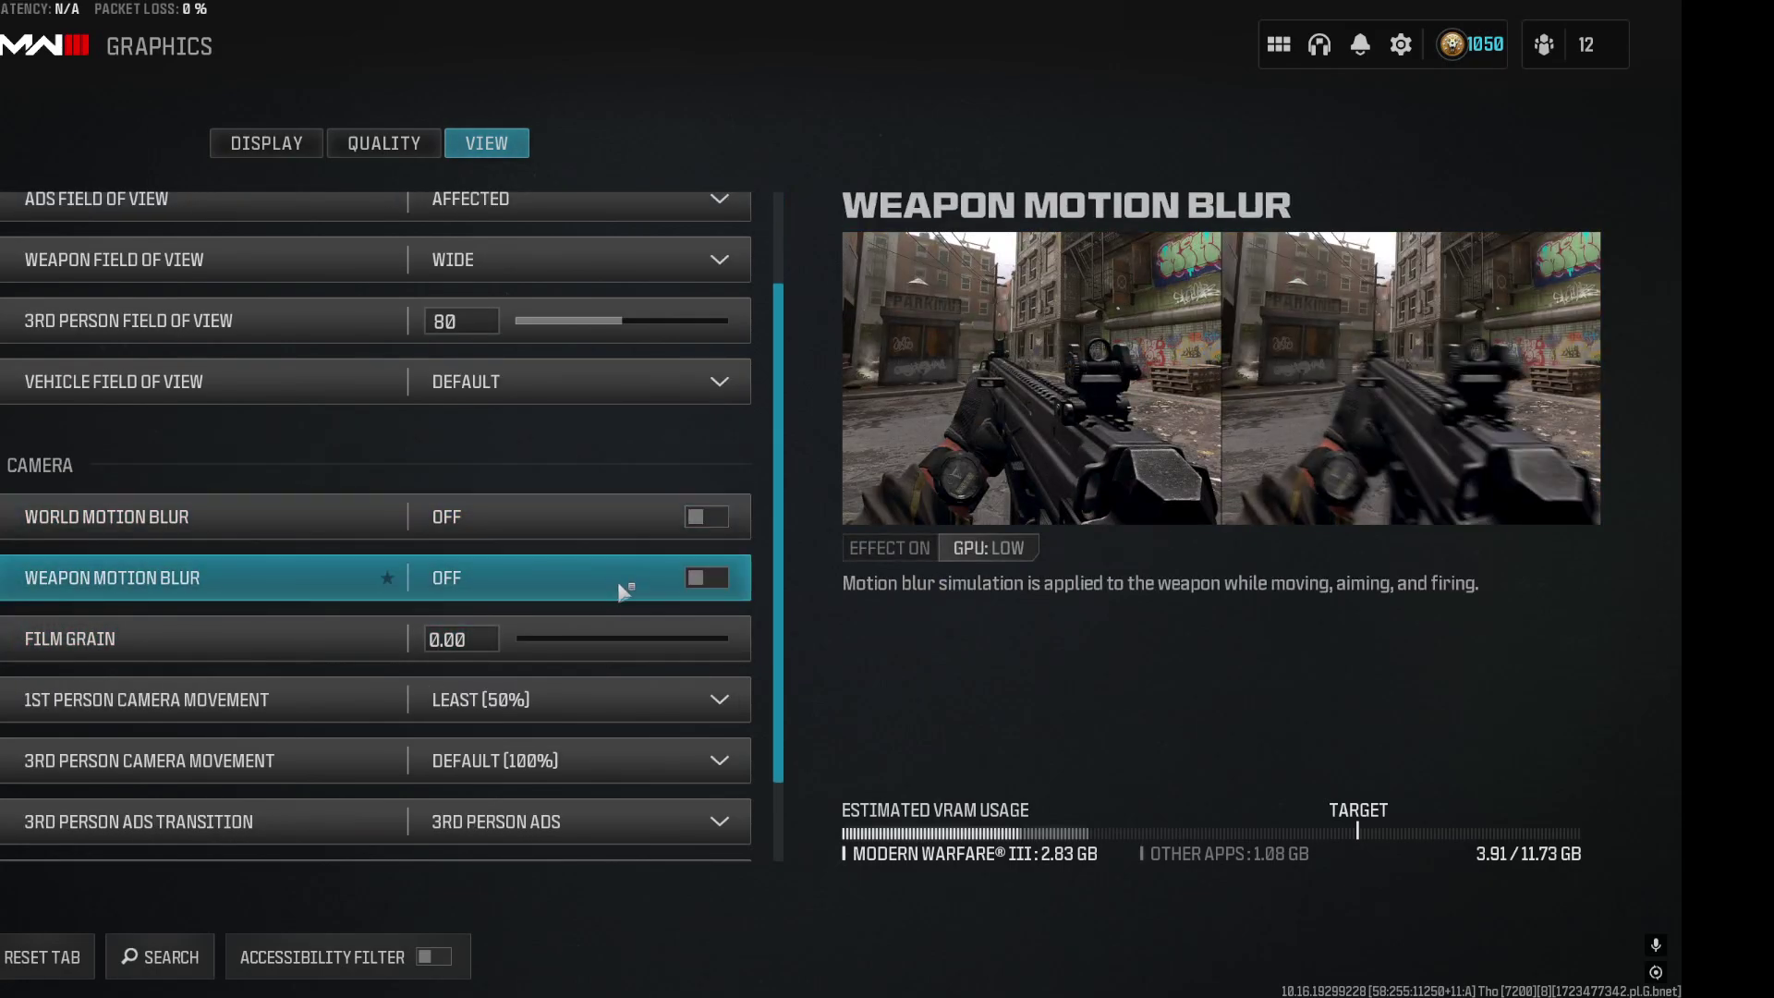
pyautogui.scroll(-1, 639, 628)
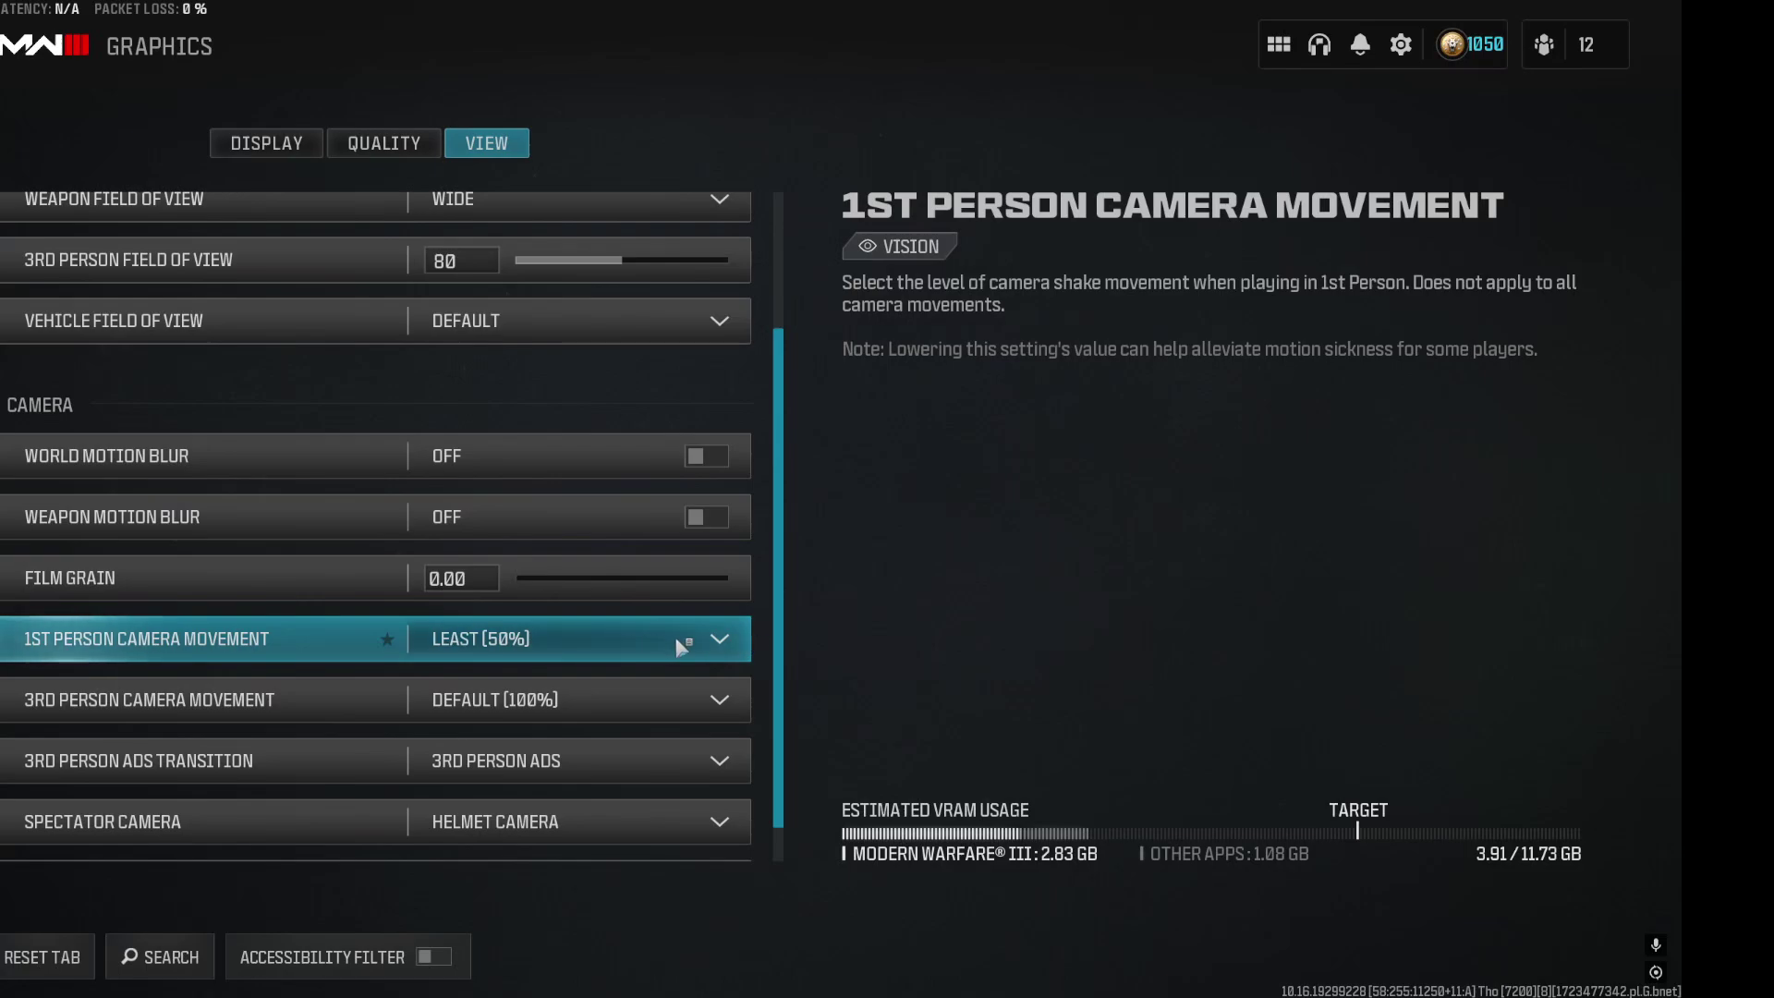
pyautogui.scroll(-1, 659, 617)
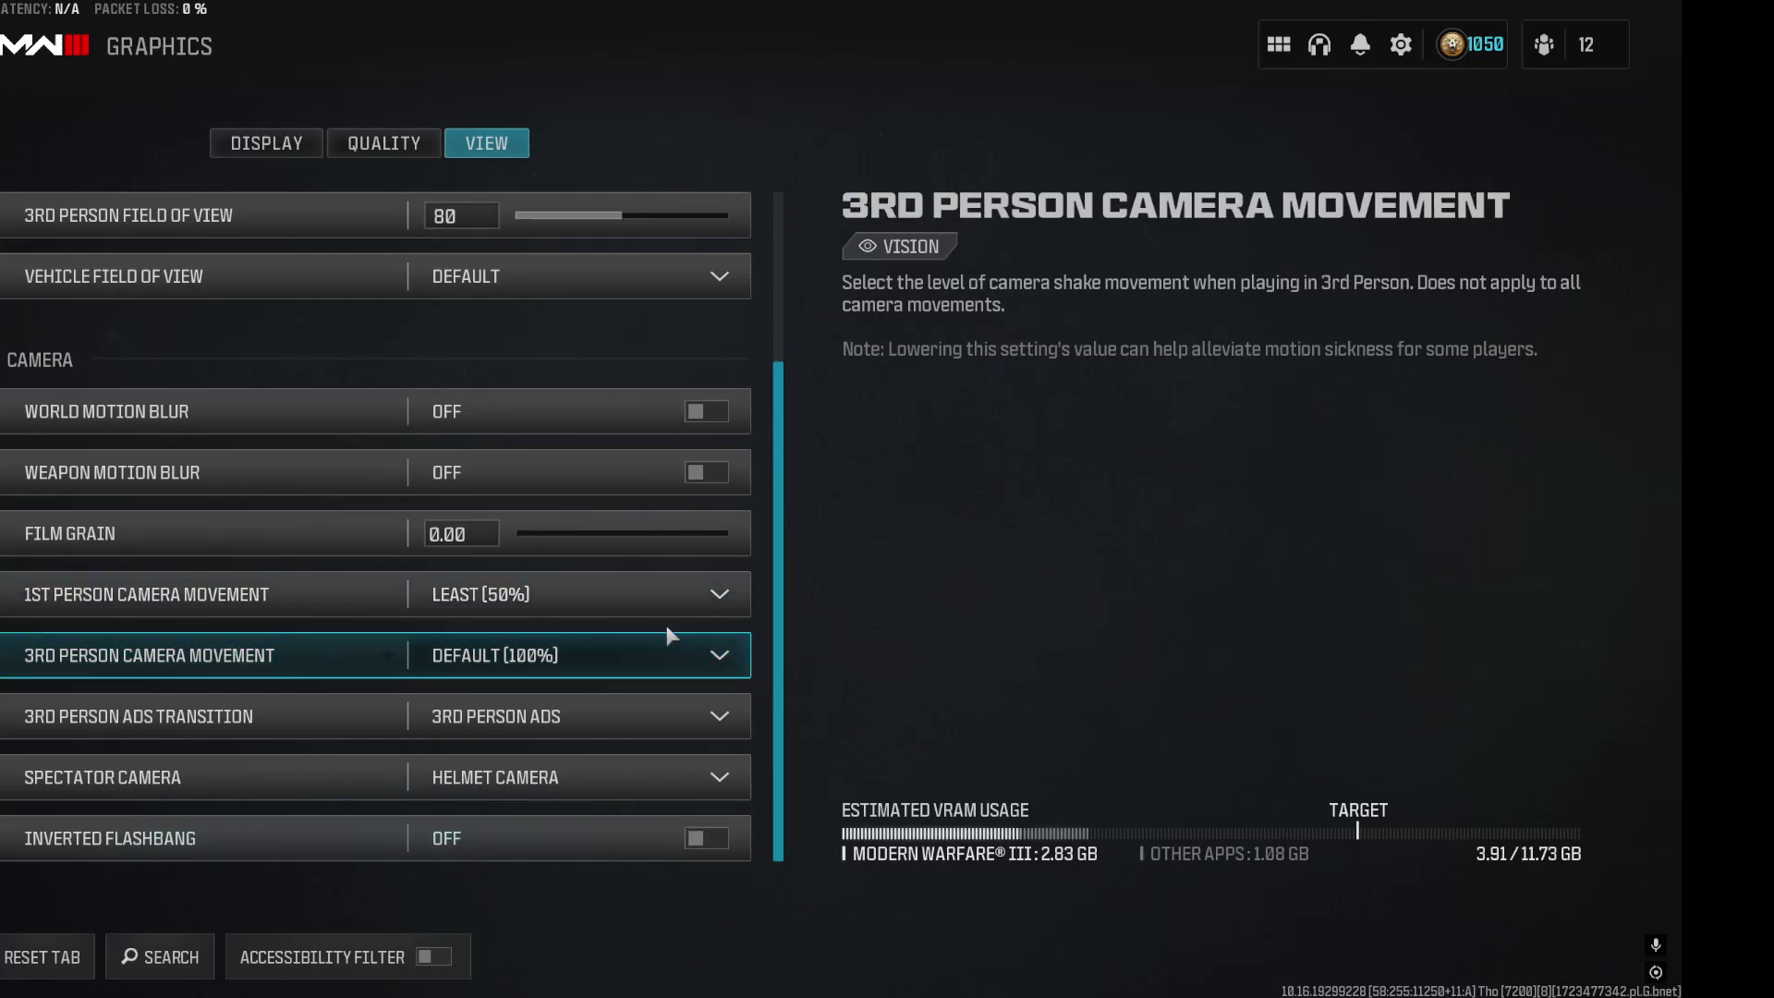
# Return to the Display graphics settings and open the game's Audio settings to check the audio mix.
pyautogui.click(247, 145)
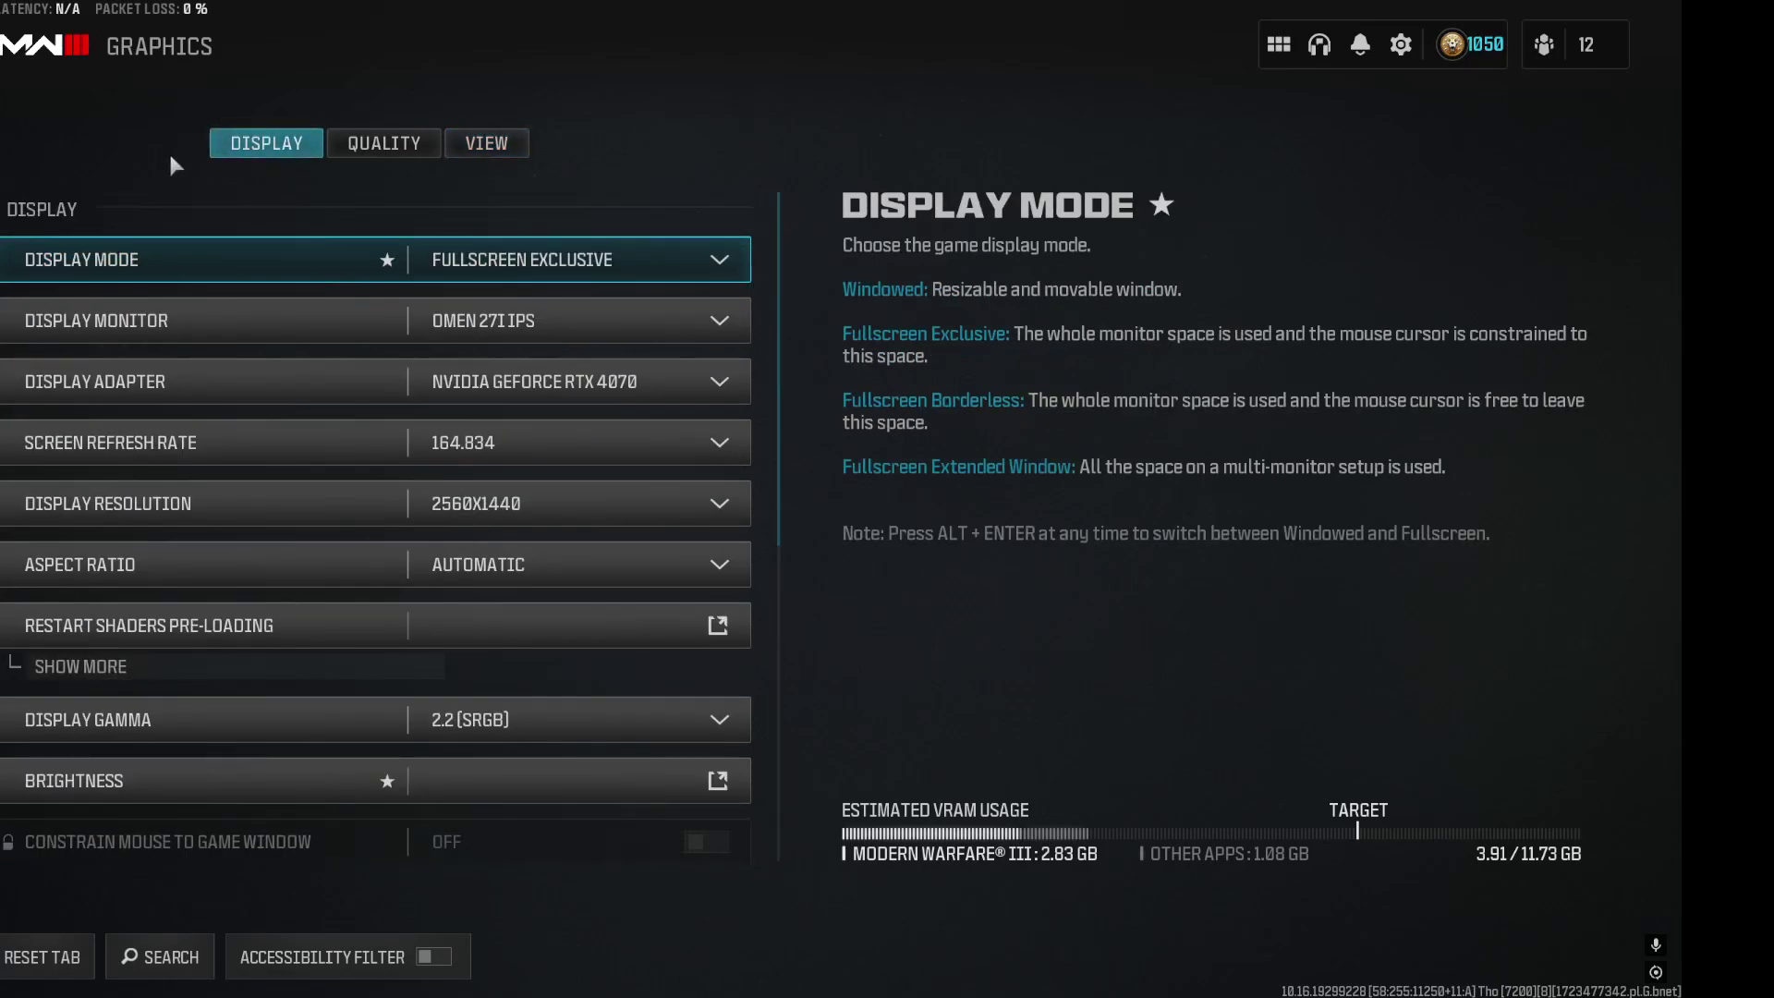
pyautogui.moveTo(55, 499)
pyautogui.click(139, 557)
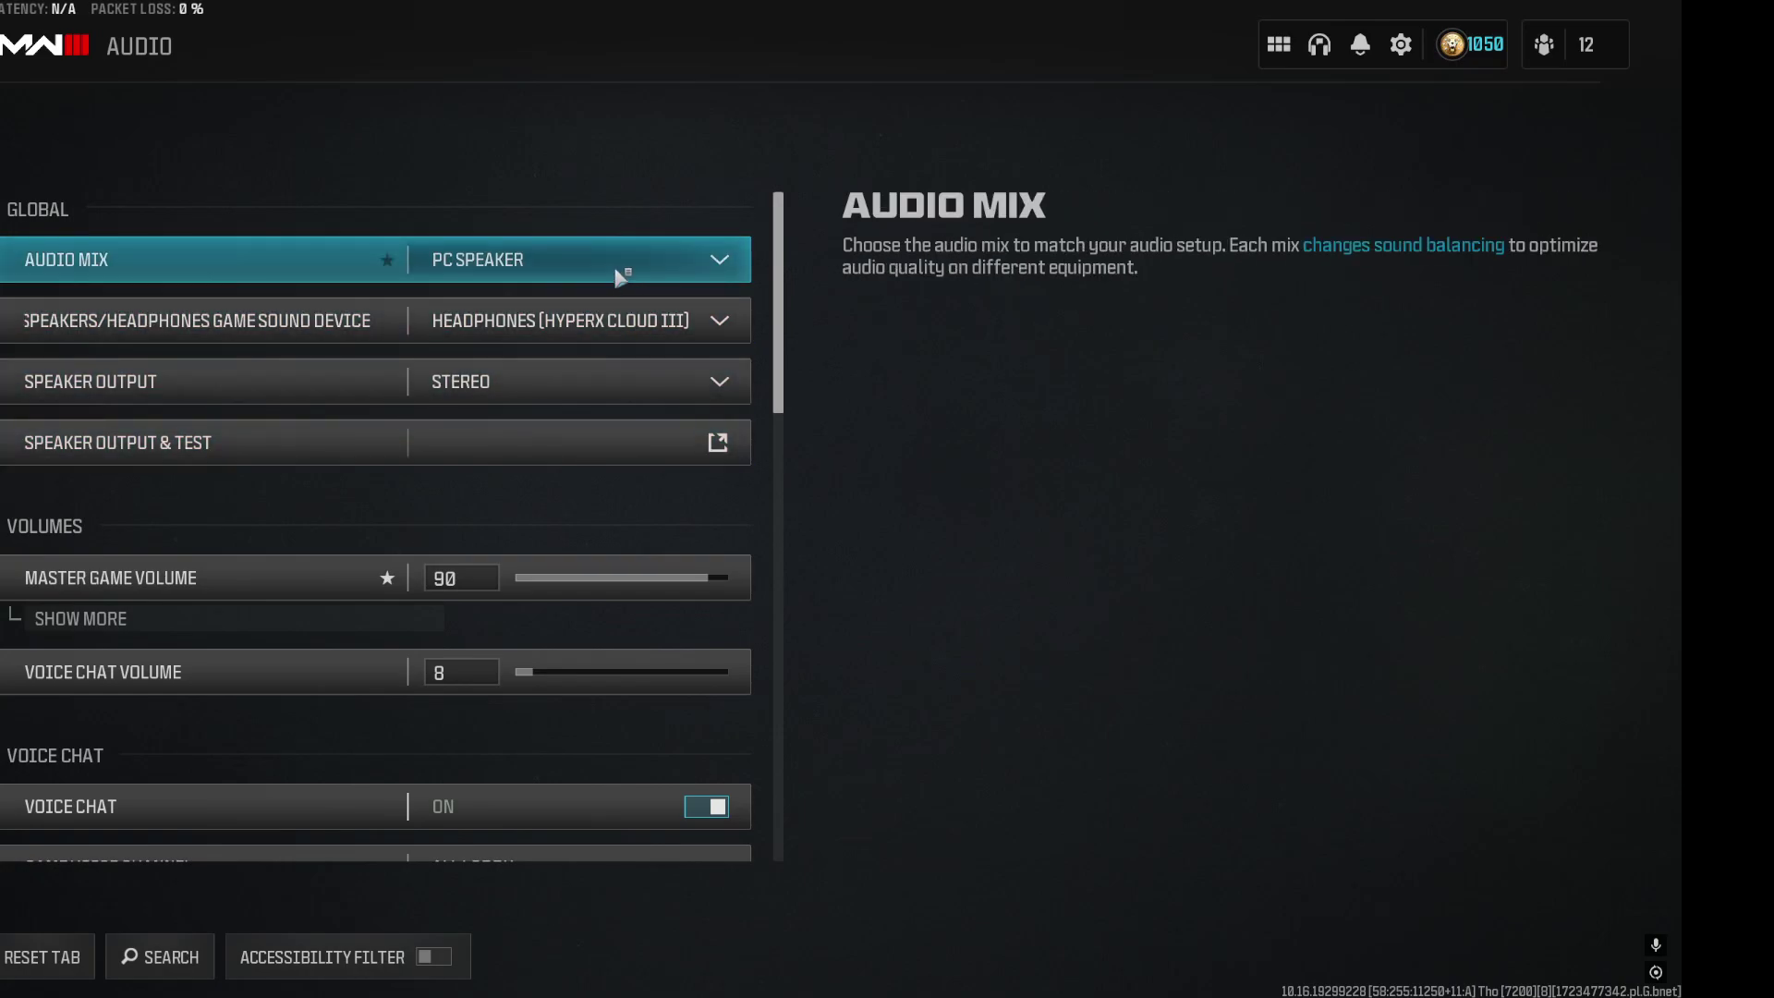
# Review the remaining audio settings for volumes, voice chat, microphone and subtitles, and return to the settings overview.
pyautogui.scroll(-2, 625, 475)
pyautogui.scroll(-12, 624, 471)
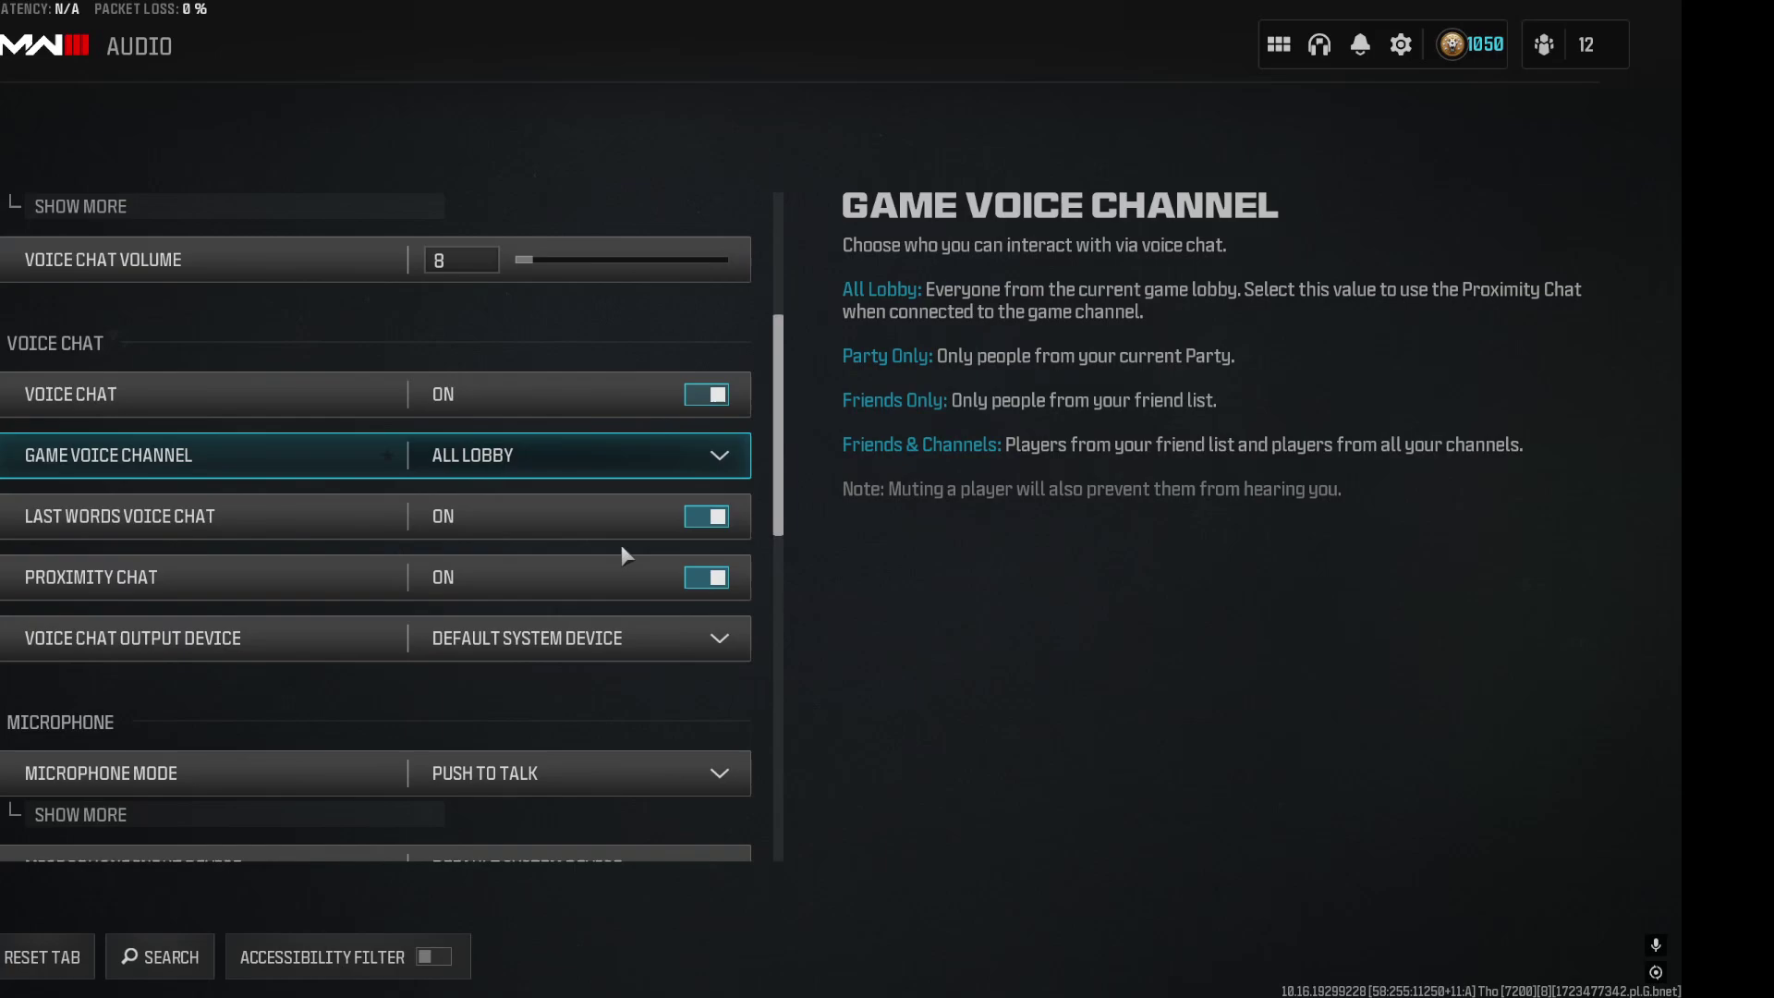
pyautogui.scroll(-2, 600, 457)
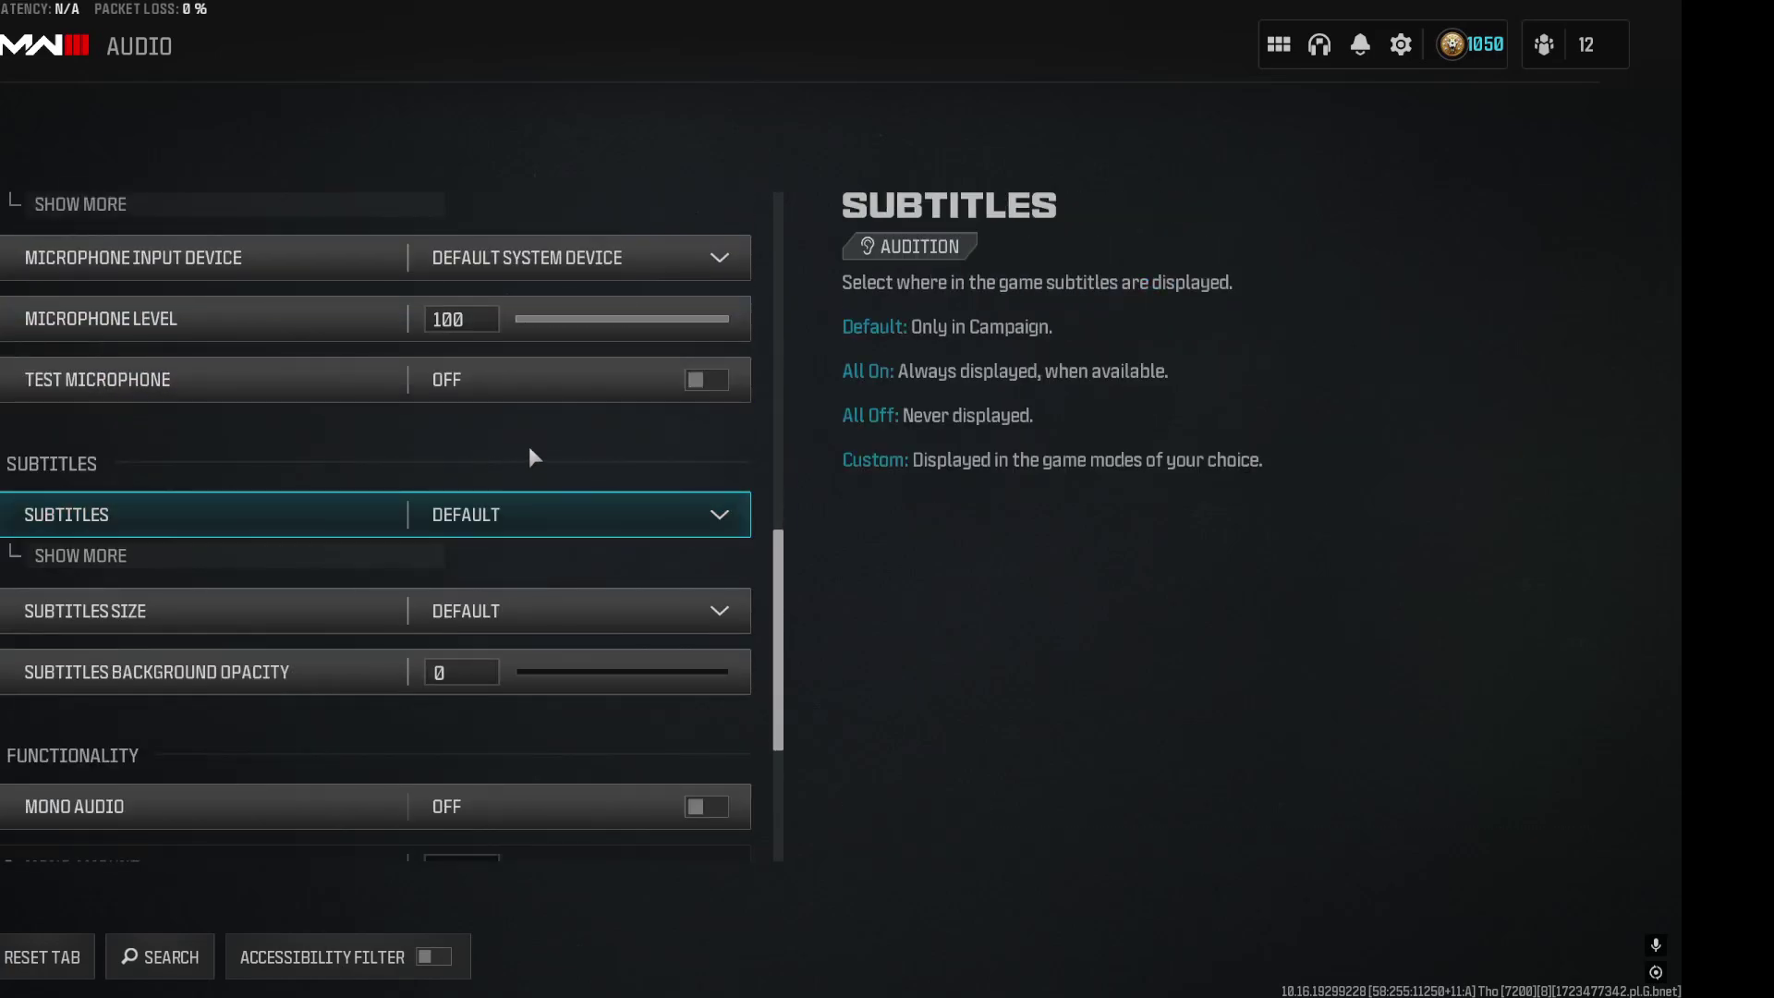
pyautogui.press('Escape')
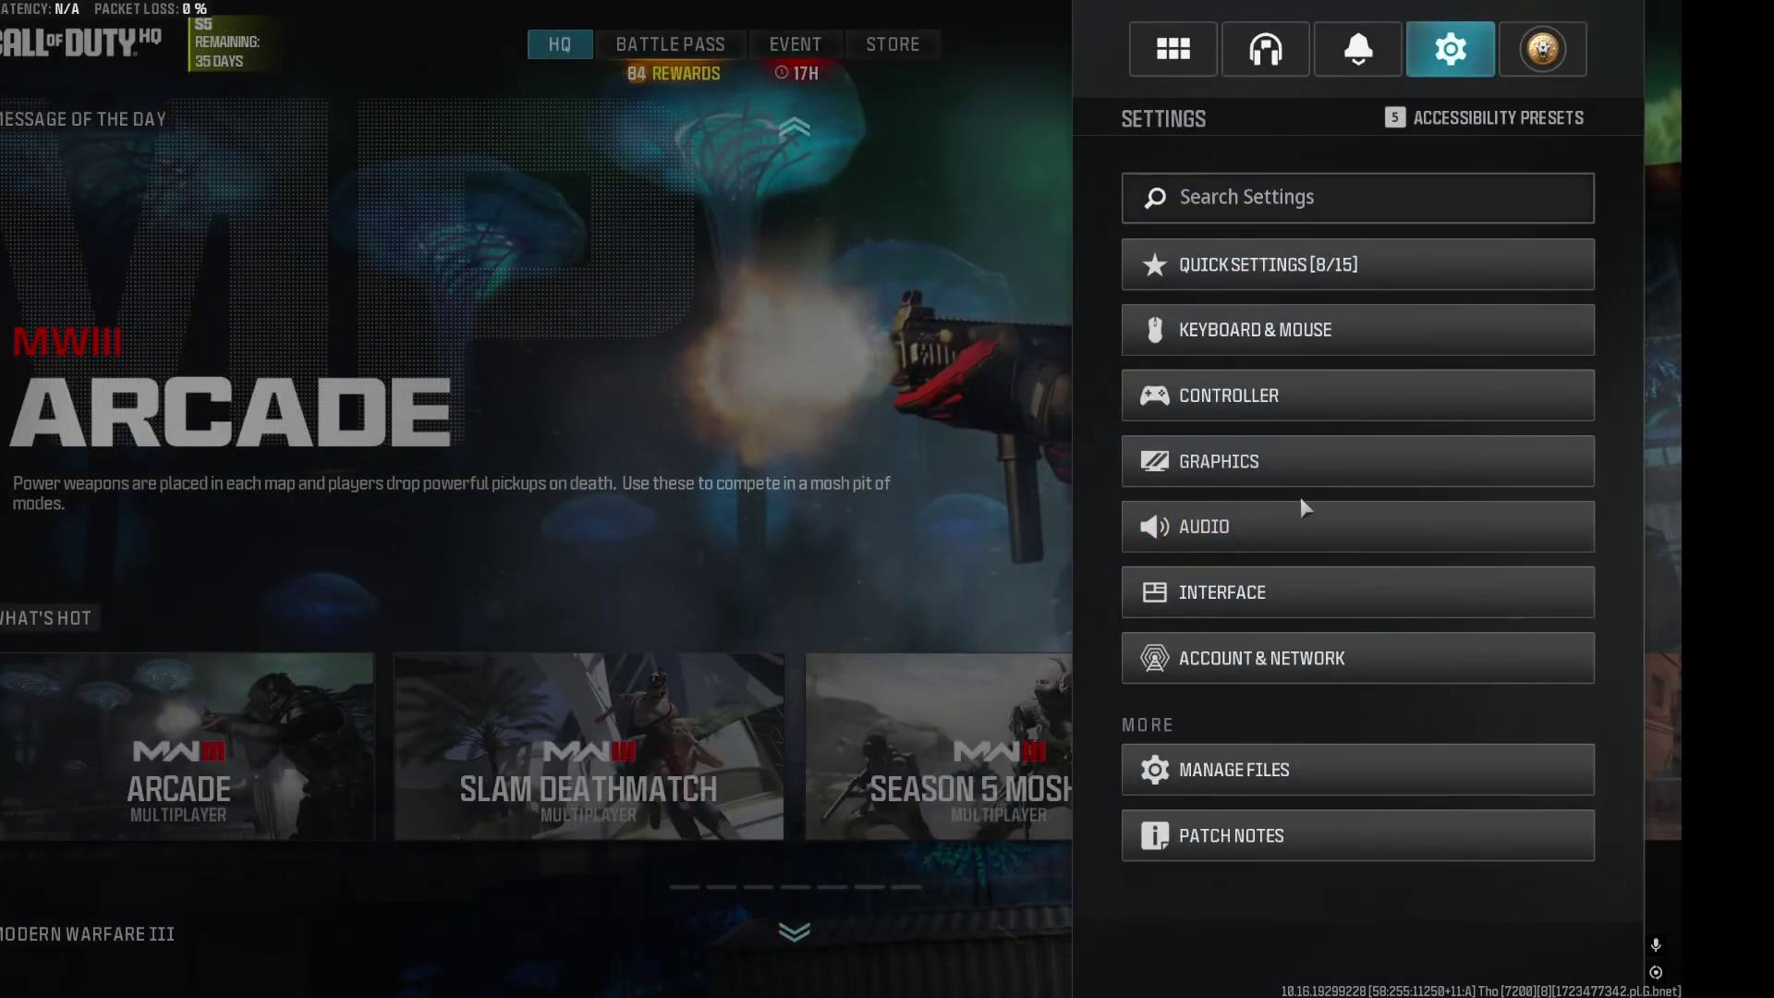
# Open the Interface settings and expand the Telemetry options to check the FPS counter, server latency, packet loss and other hardware widgets.
pyautogui.click(1267, 588)
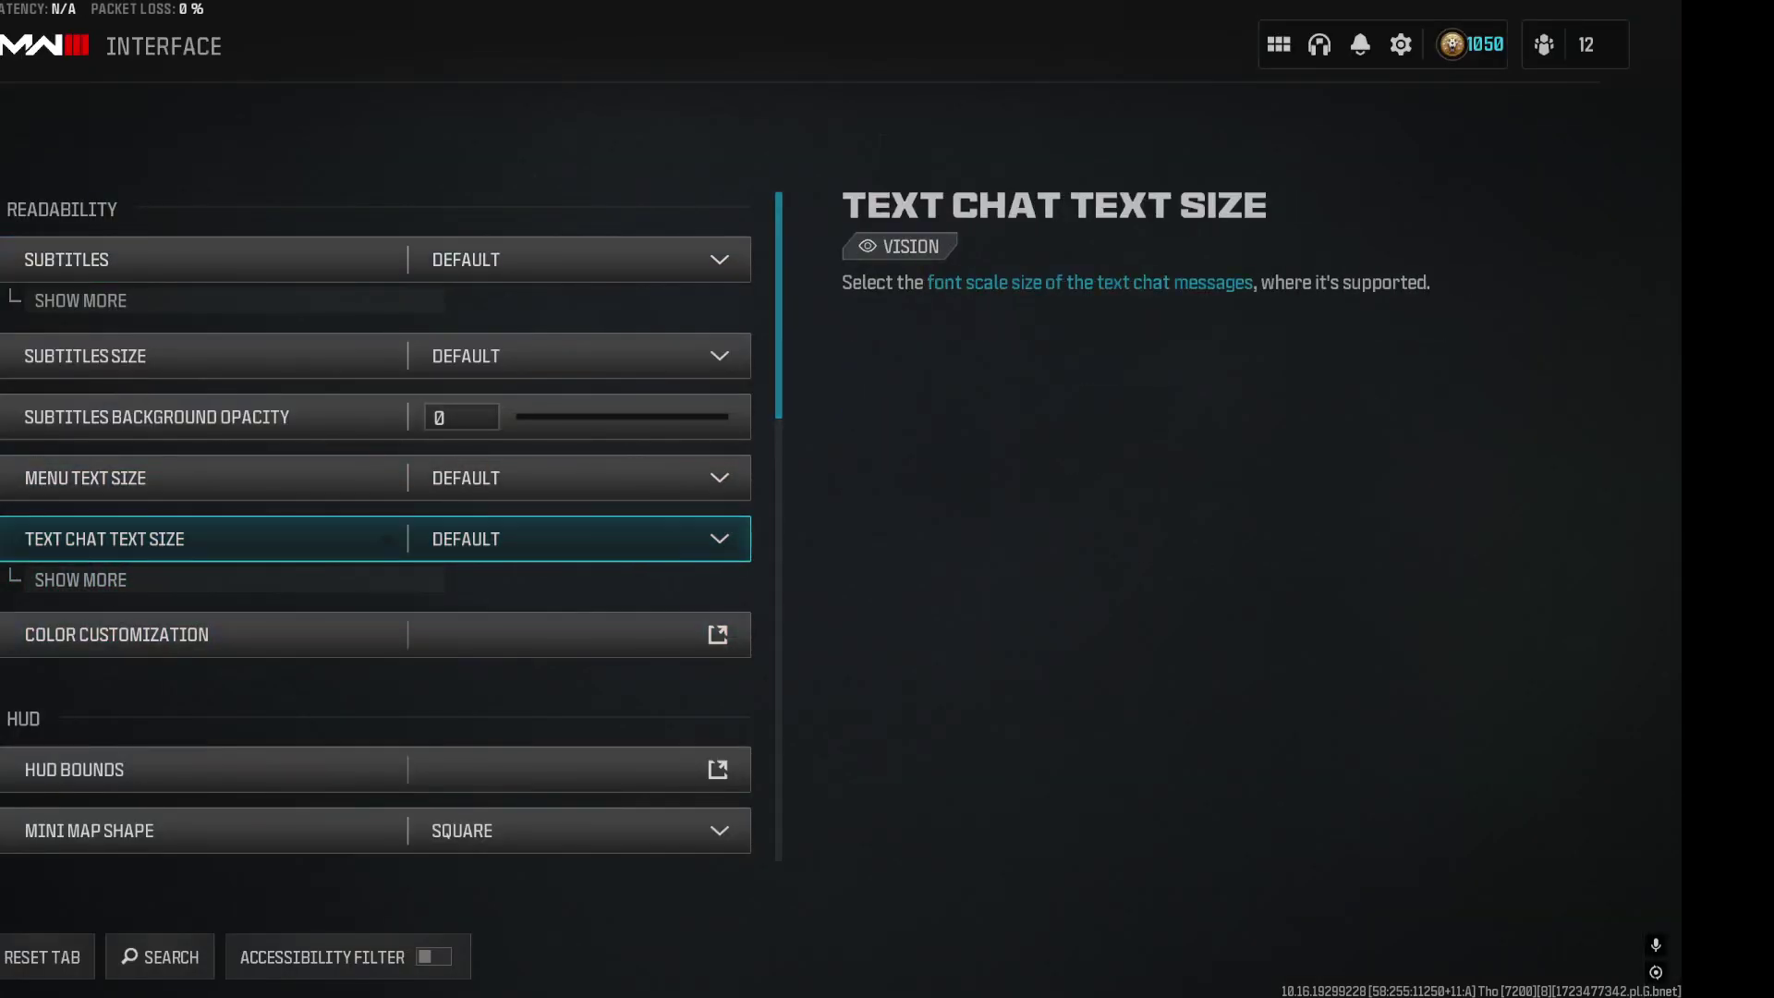
pyautogui.scroll(-3, 405, 653)
pyautogui.scroll(-3, 403, 646)
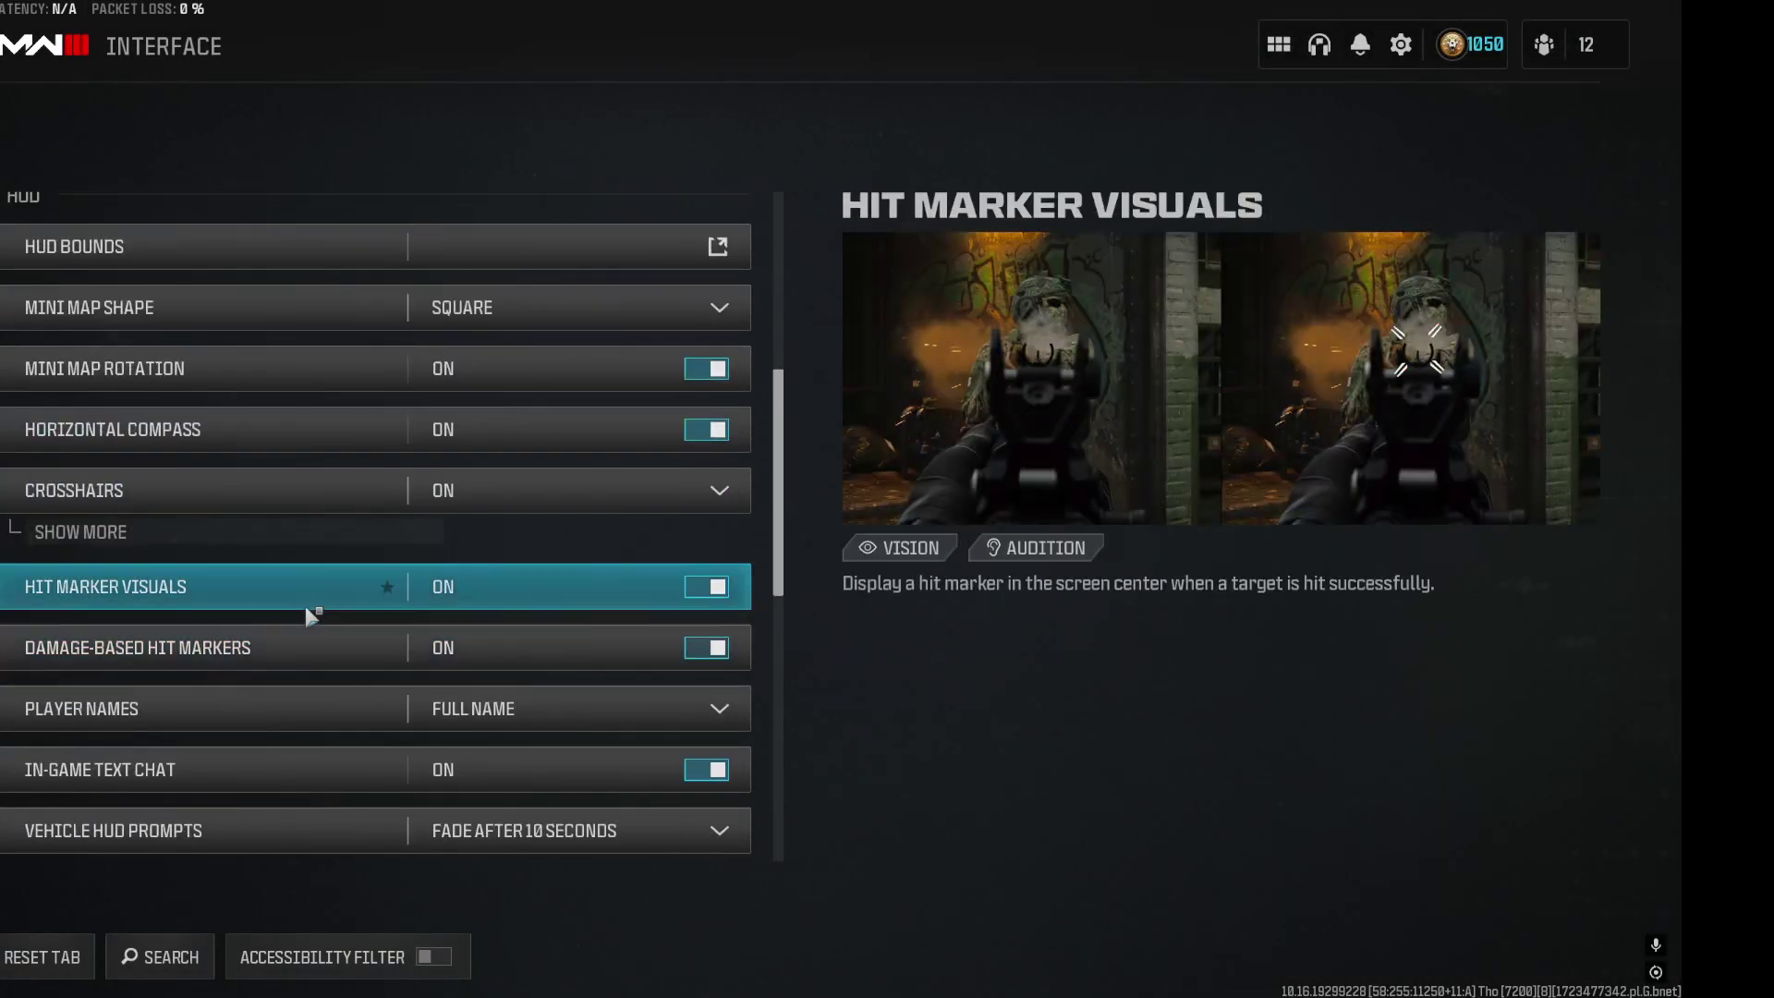
pyautogui.scroll(-4, 304, 619)
pyautogui.click(325, 652)
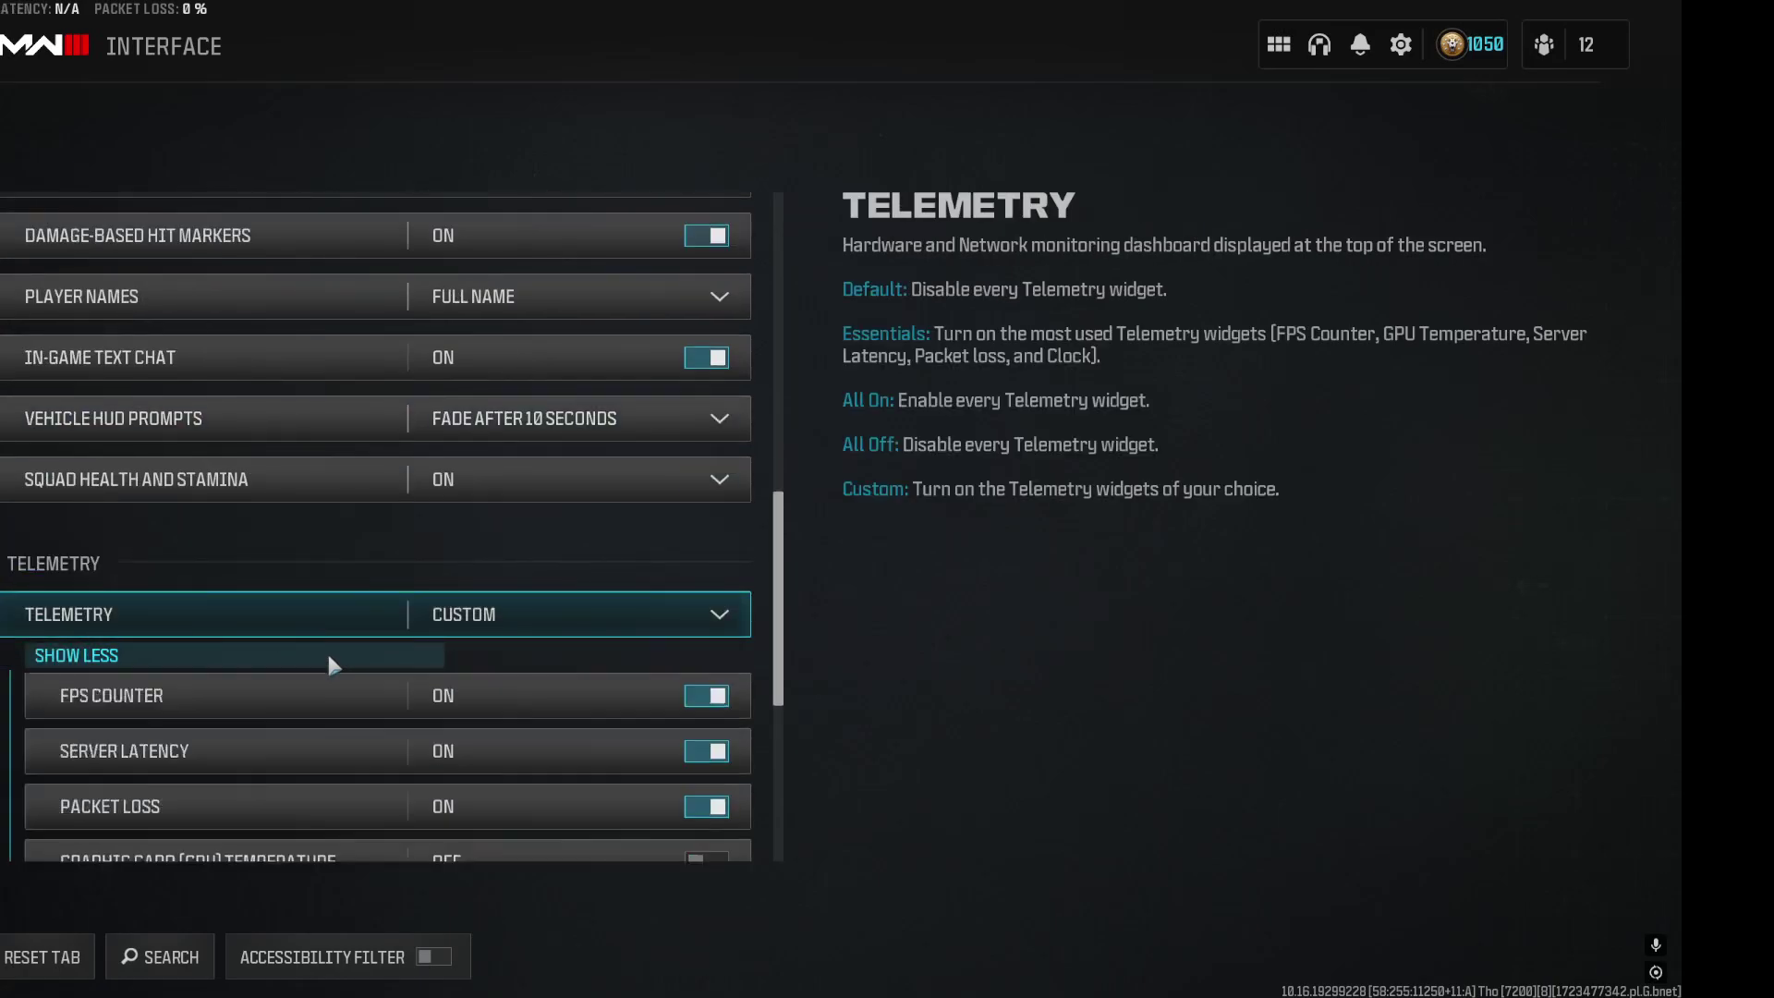
pyautogui.scroll(-3, 331, 638)
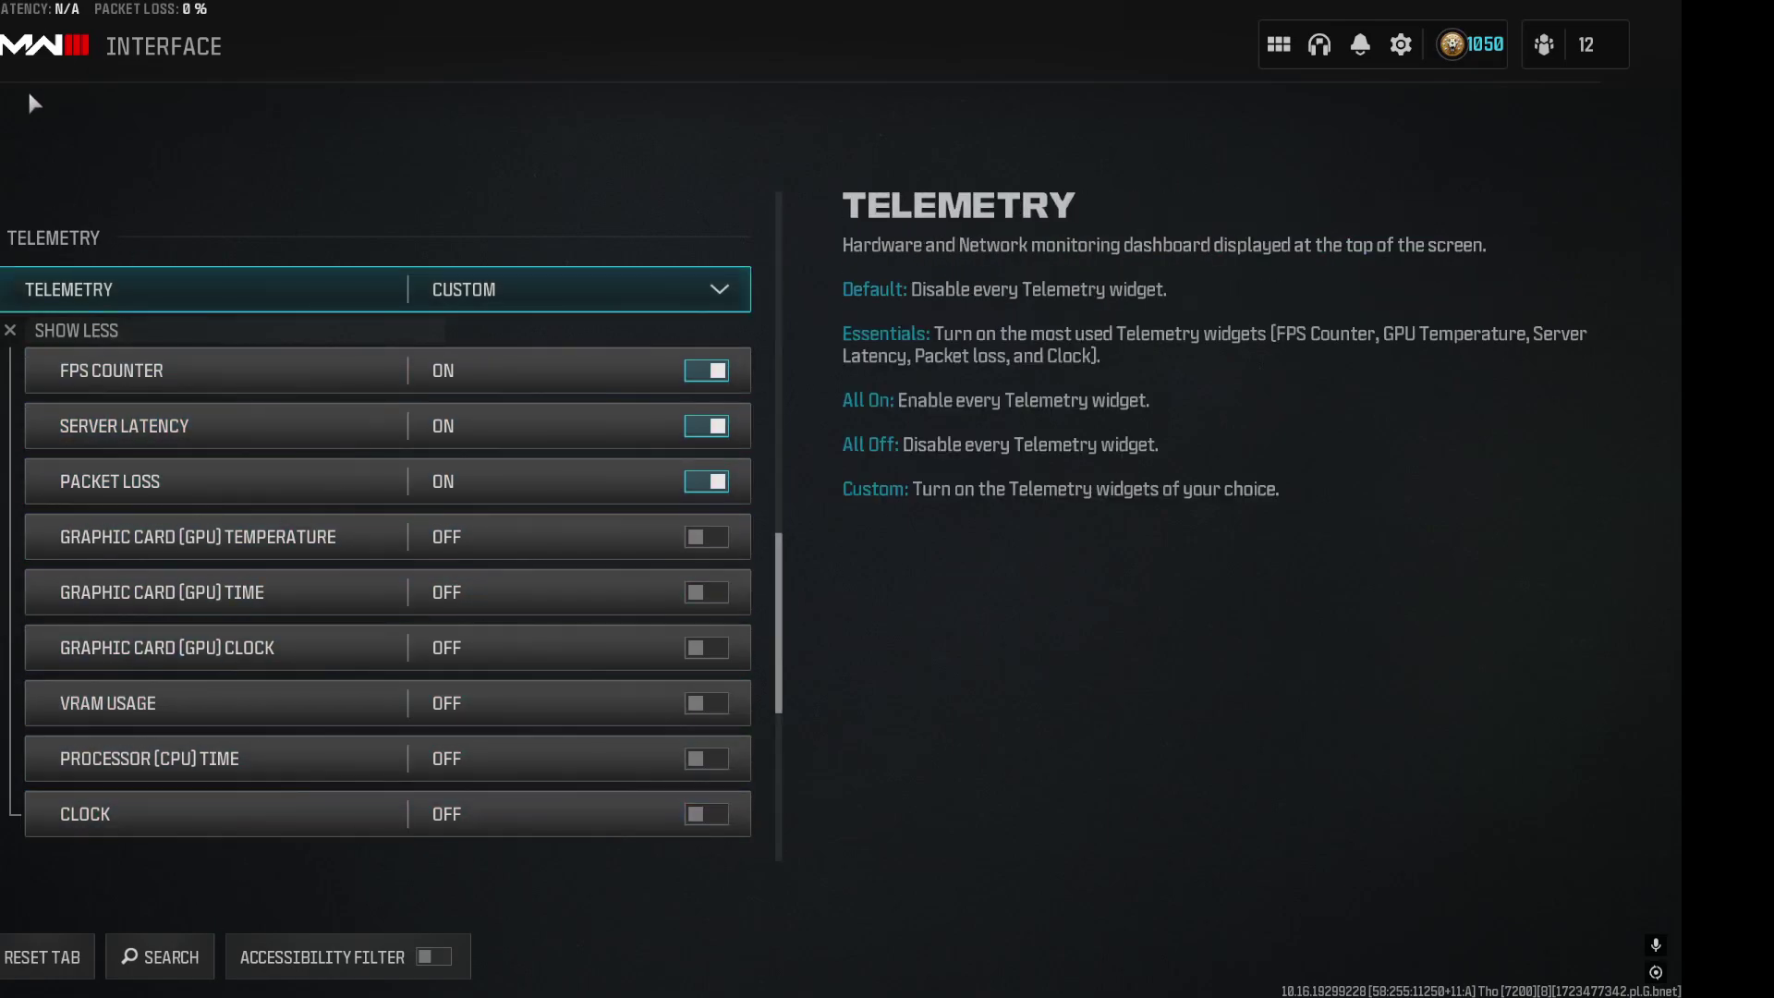
pyautogui.press('Escape')
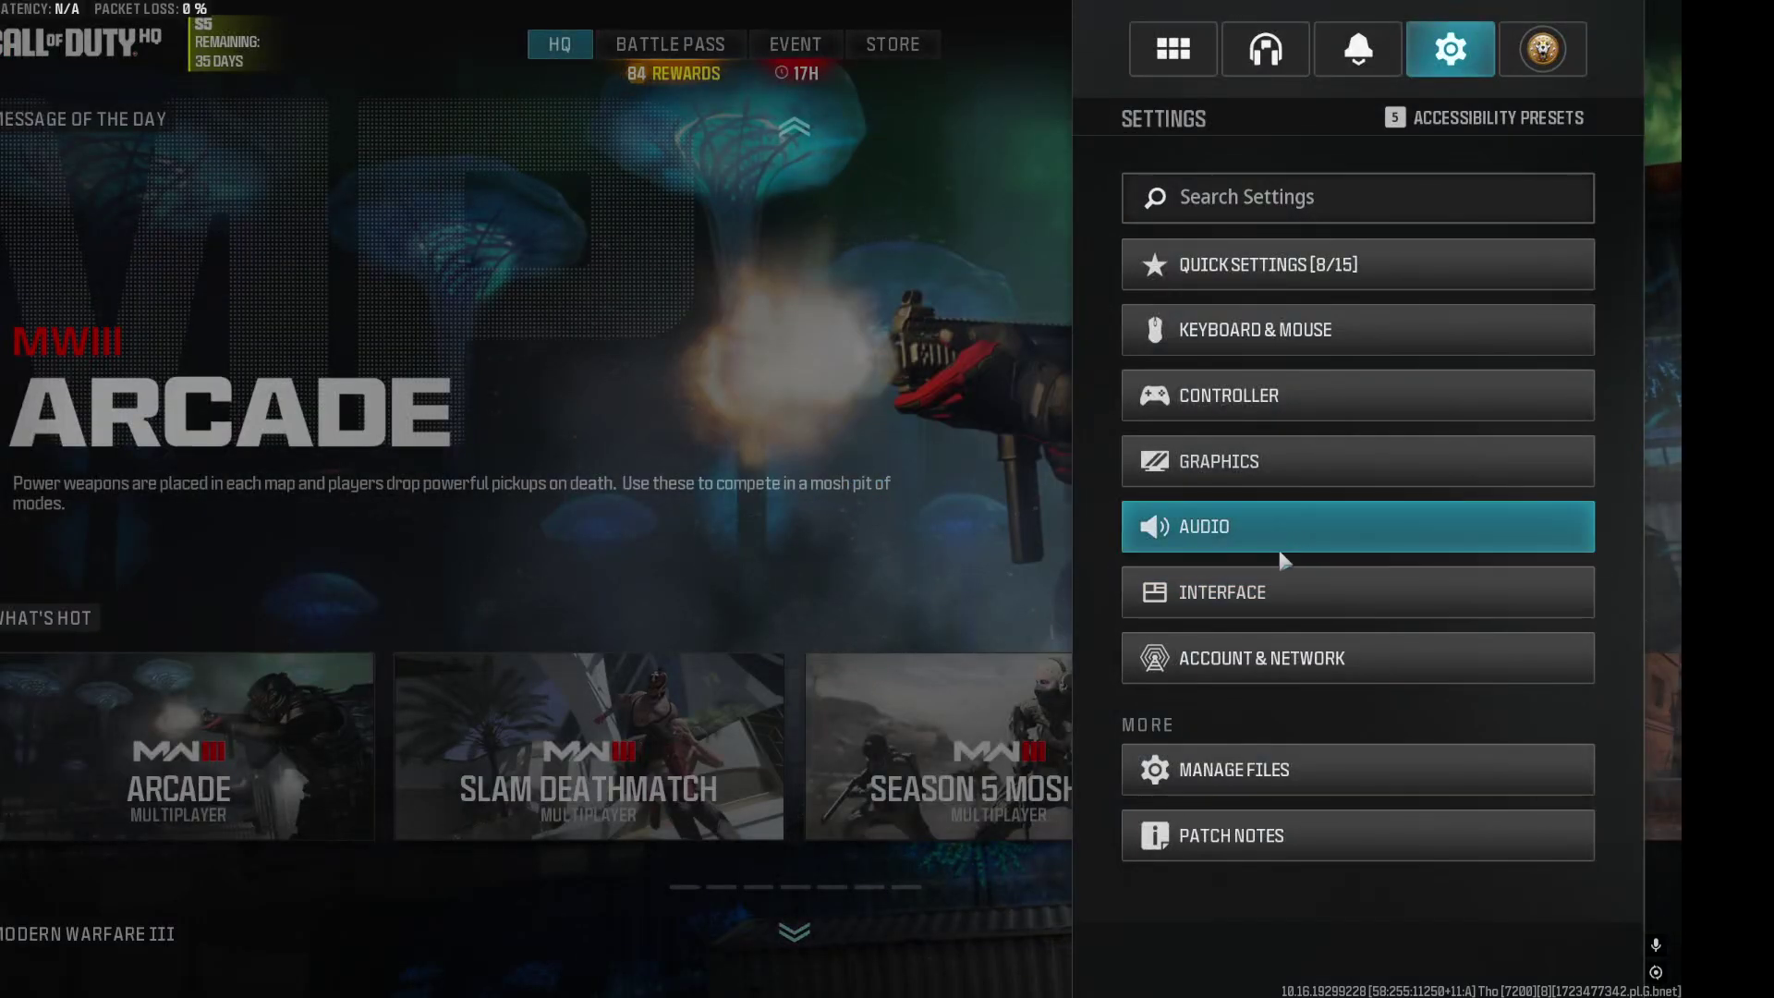
# Reopen the Interface settings and review the telemetry, menu and HUD options, including gameplay tips, player names and mini map rotation.
pyautogui.click(1137, 593)
pyautogui.scroll(-6, 294, 656)
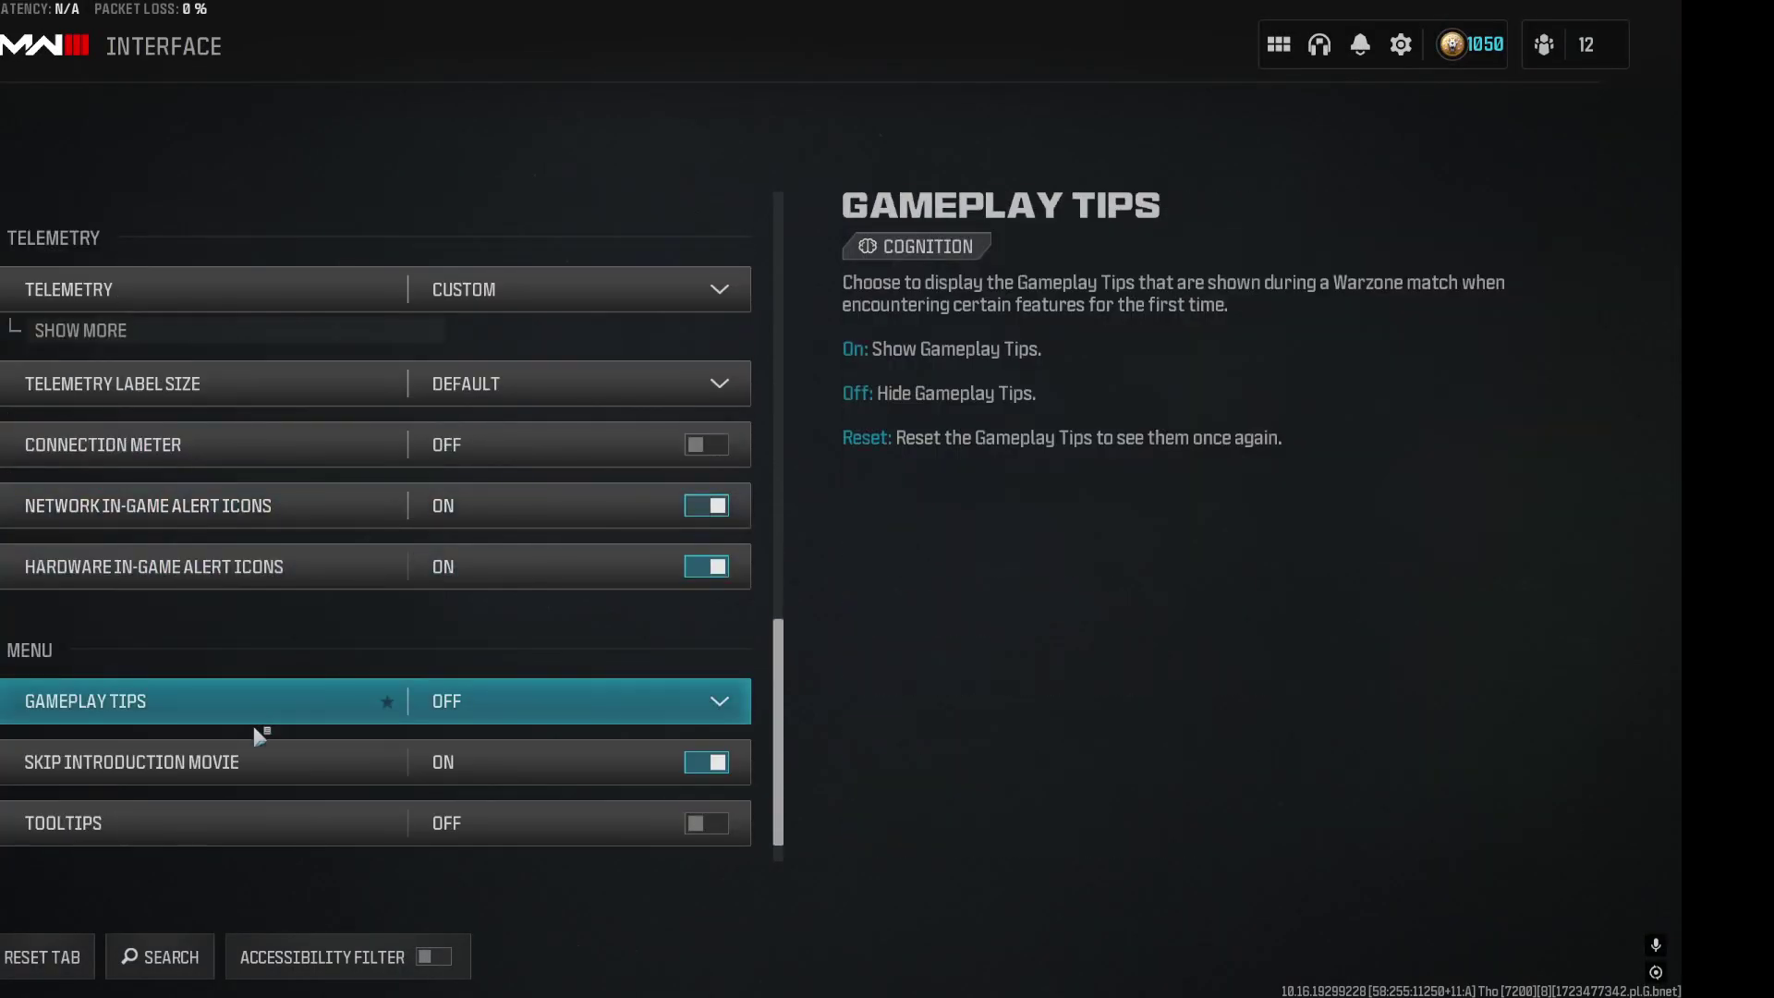
pyautogui.scroll(8, 251, 720)
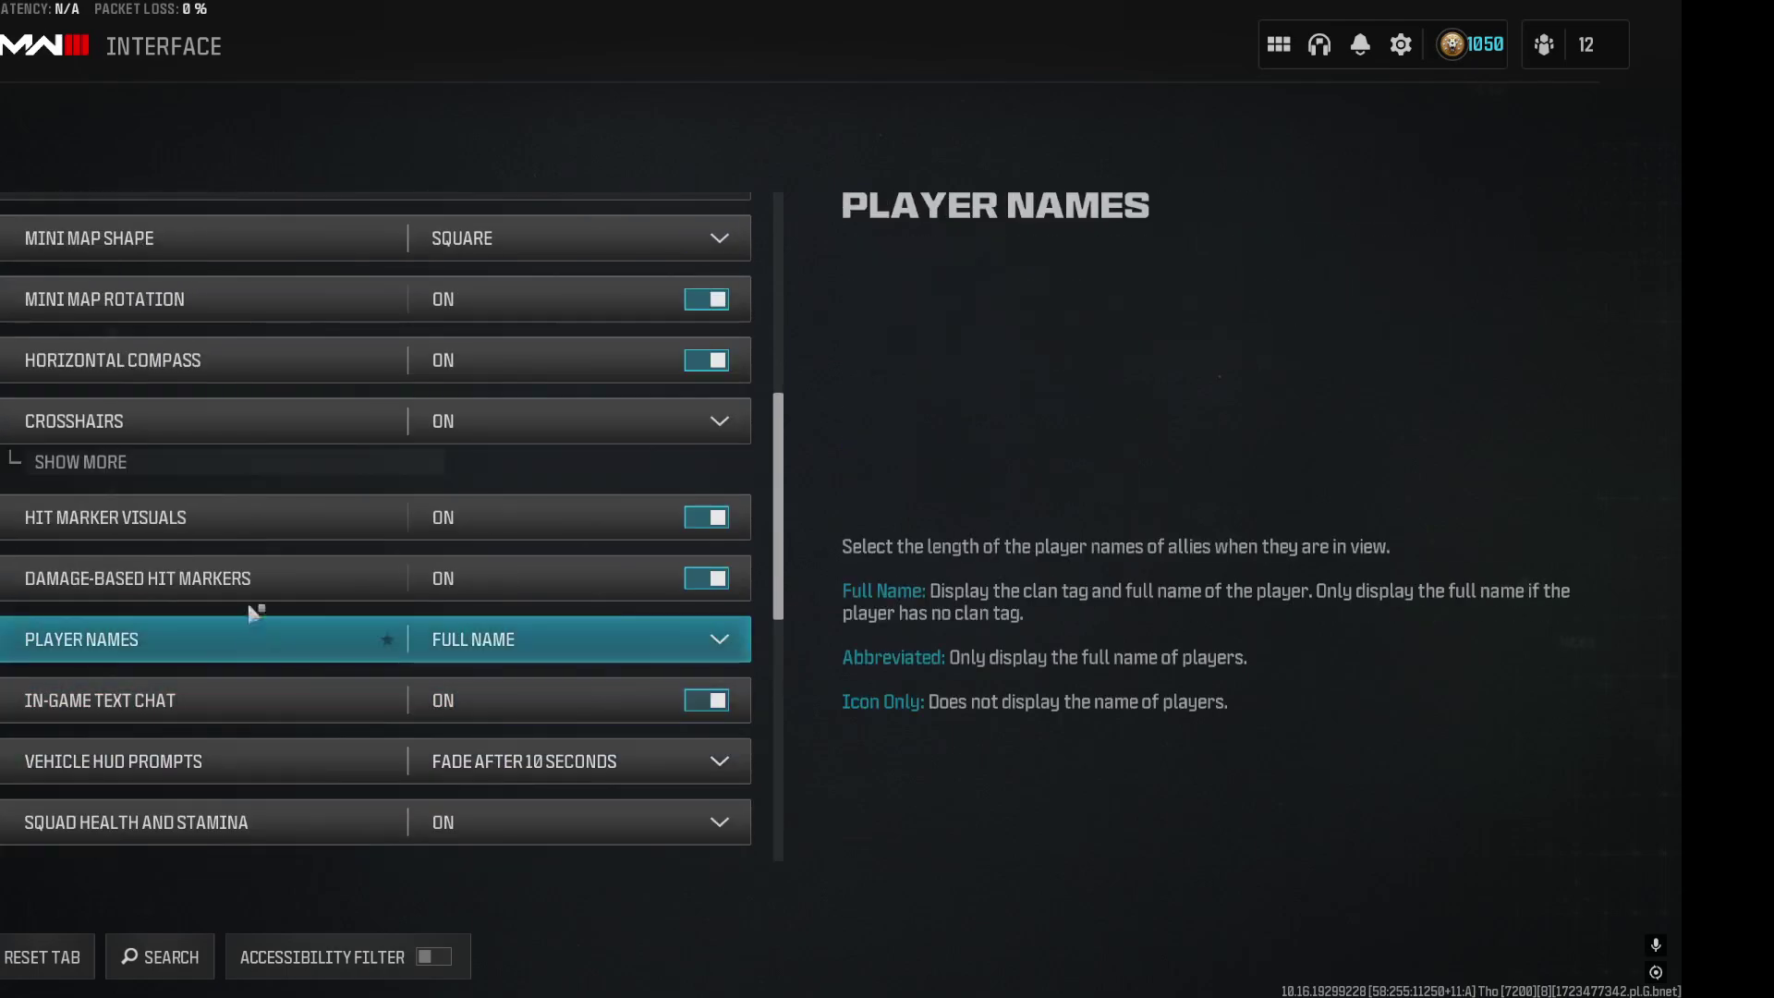
pyautogui.scroll(5, 267, 499)
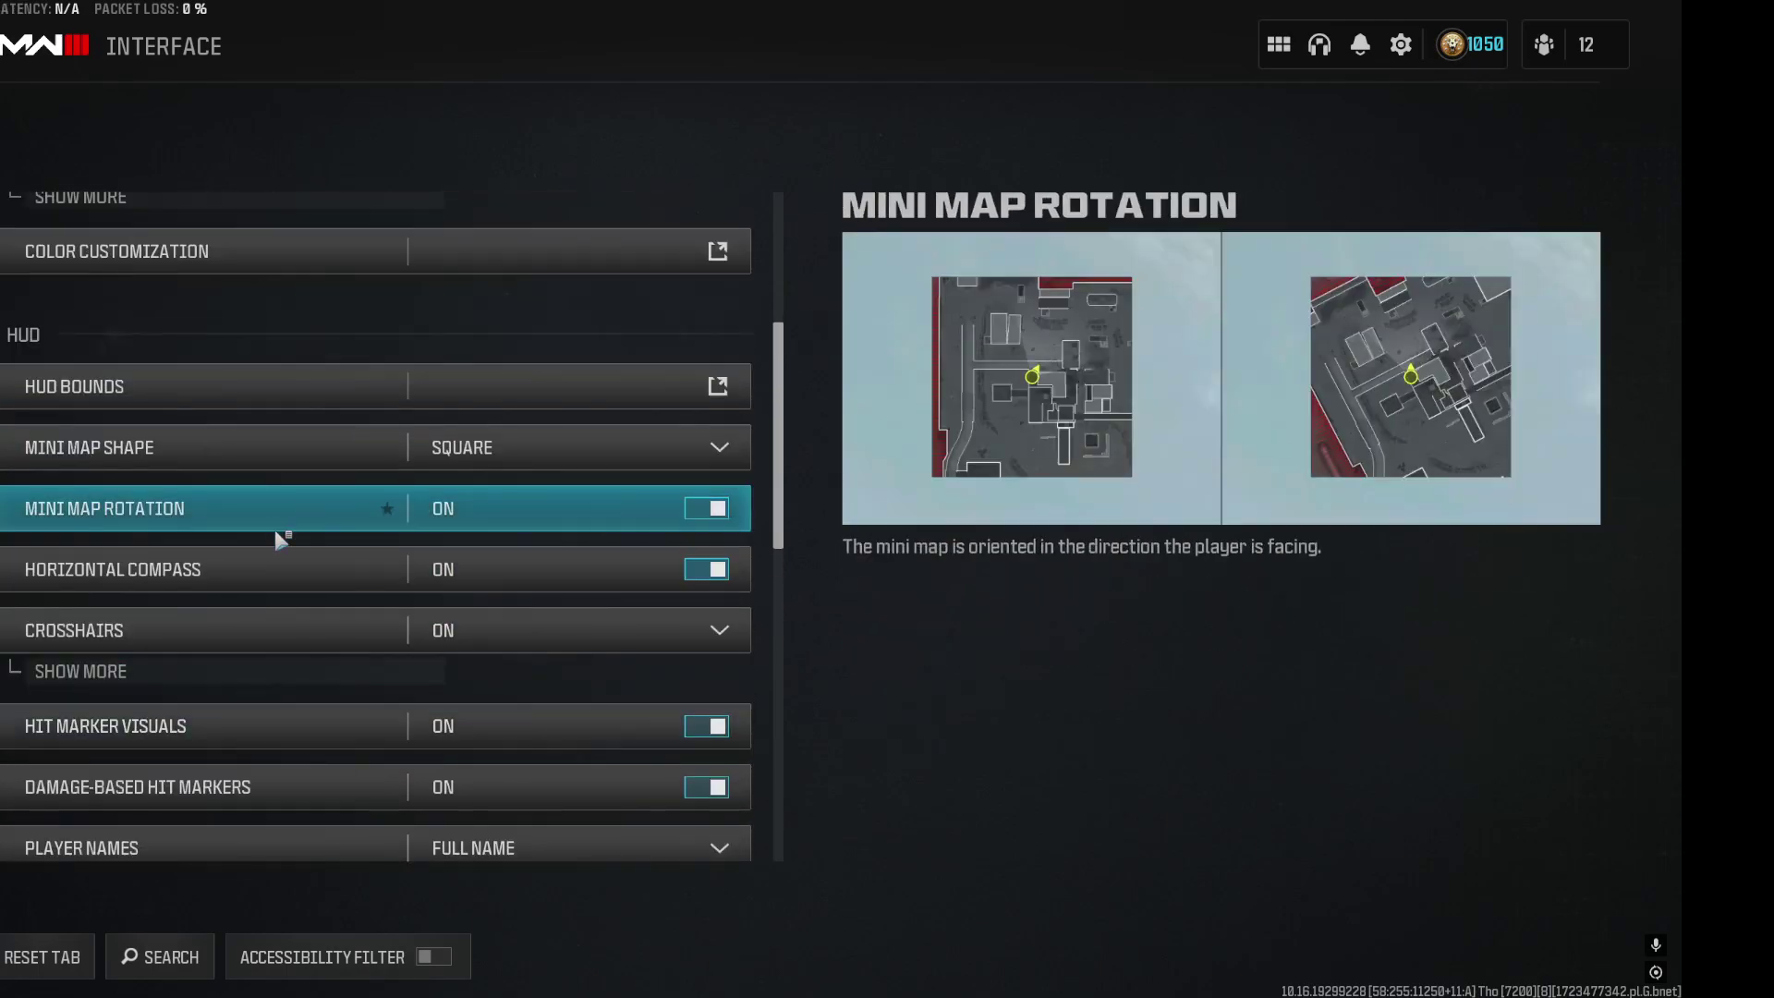
# Check the Color Customization settings for team colors, color filter, filter target and world color intensity, and return to the game's home screen.
pyautogui.click(268, 446)
pyautogui.scroll(-2, 518, 555)
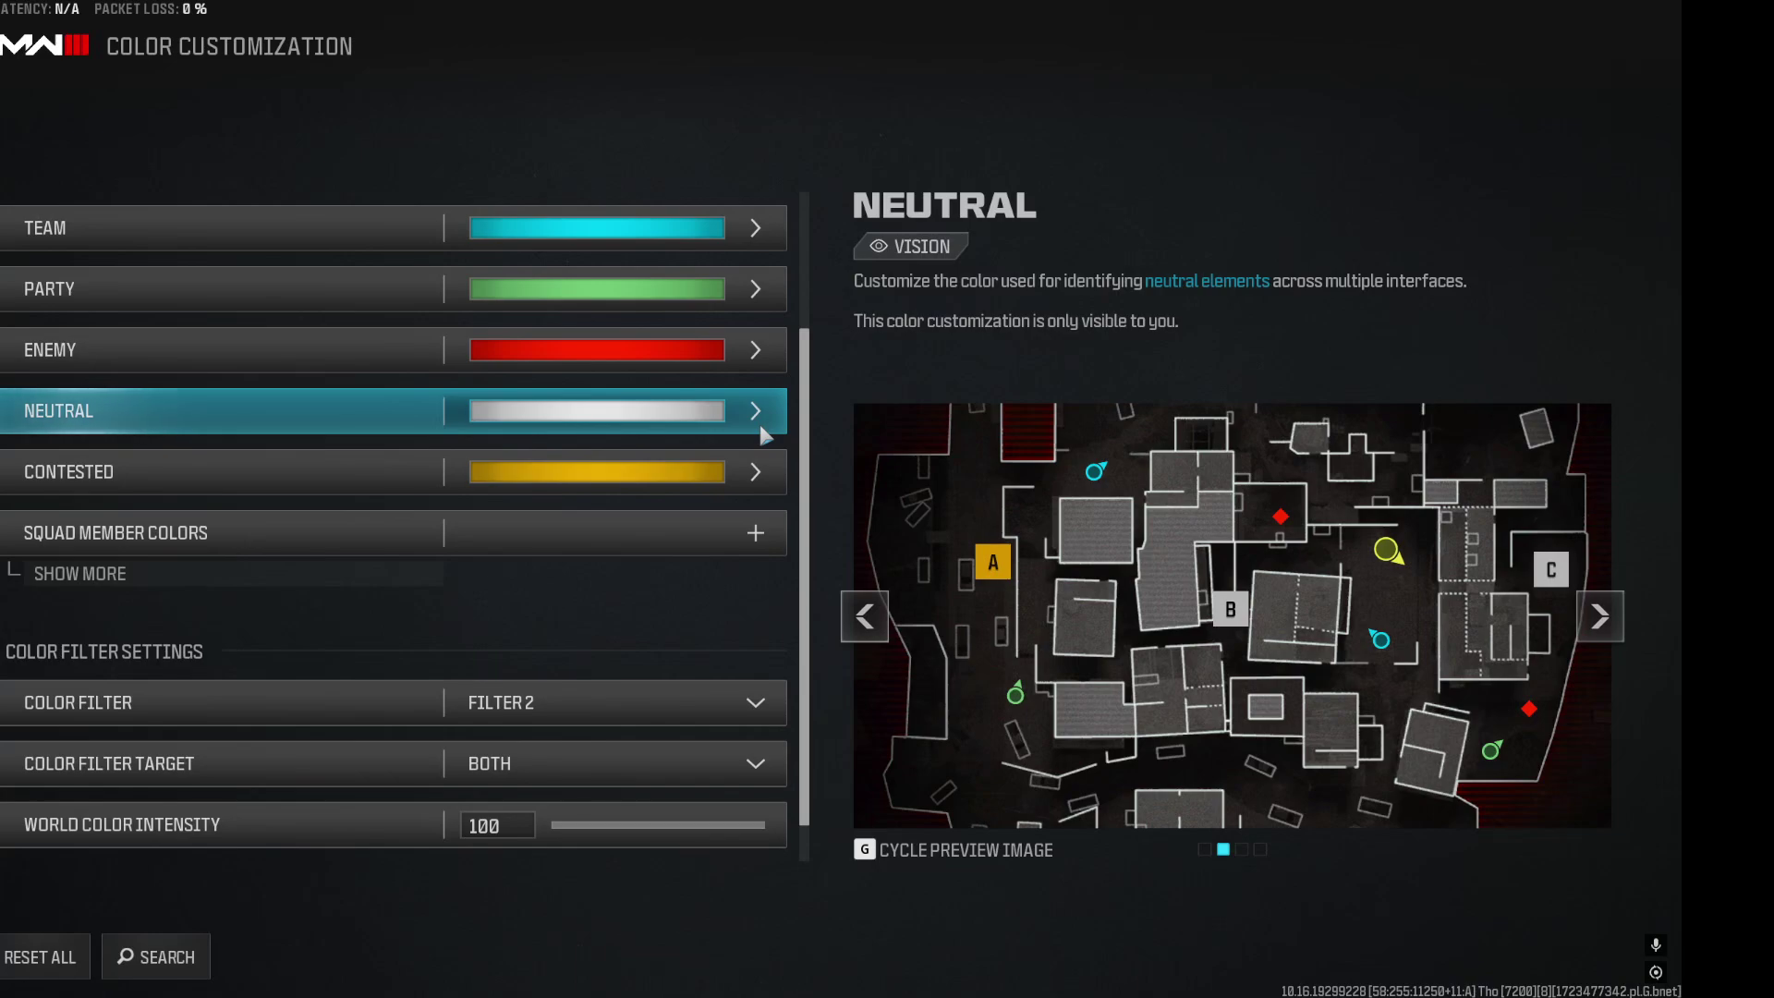
pyautogui.press('Up')
pyautogui.press('Up')
pyautogui.press('Up')
pyautogui.press('Escape')
pyautogui.press('Escape')
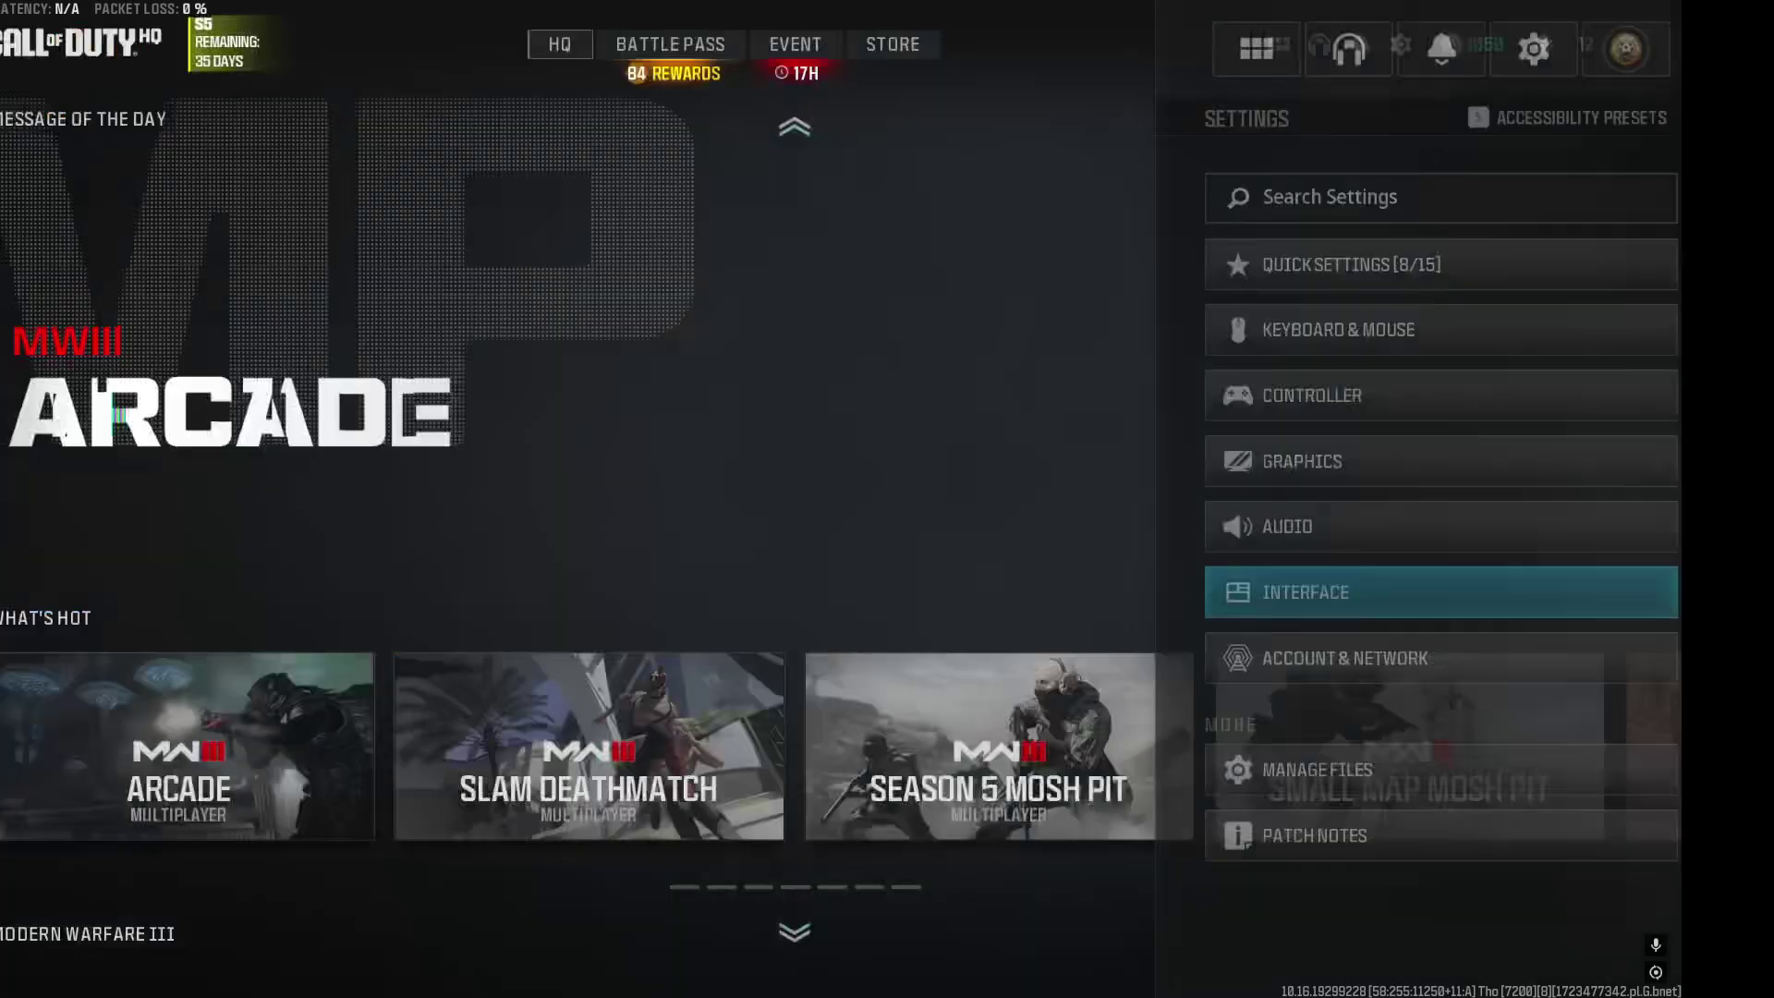
pyautogui.press('Escape')
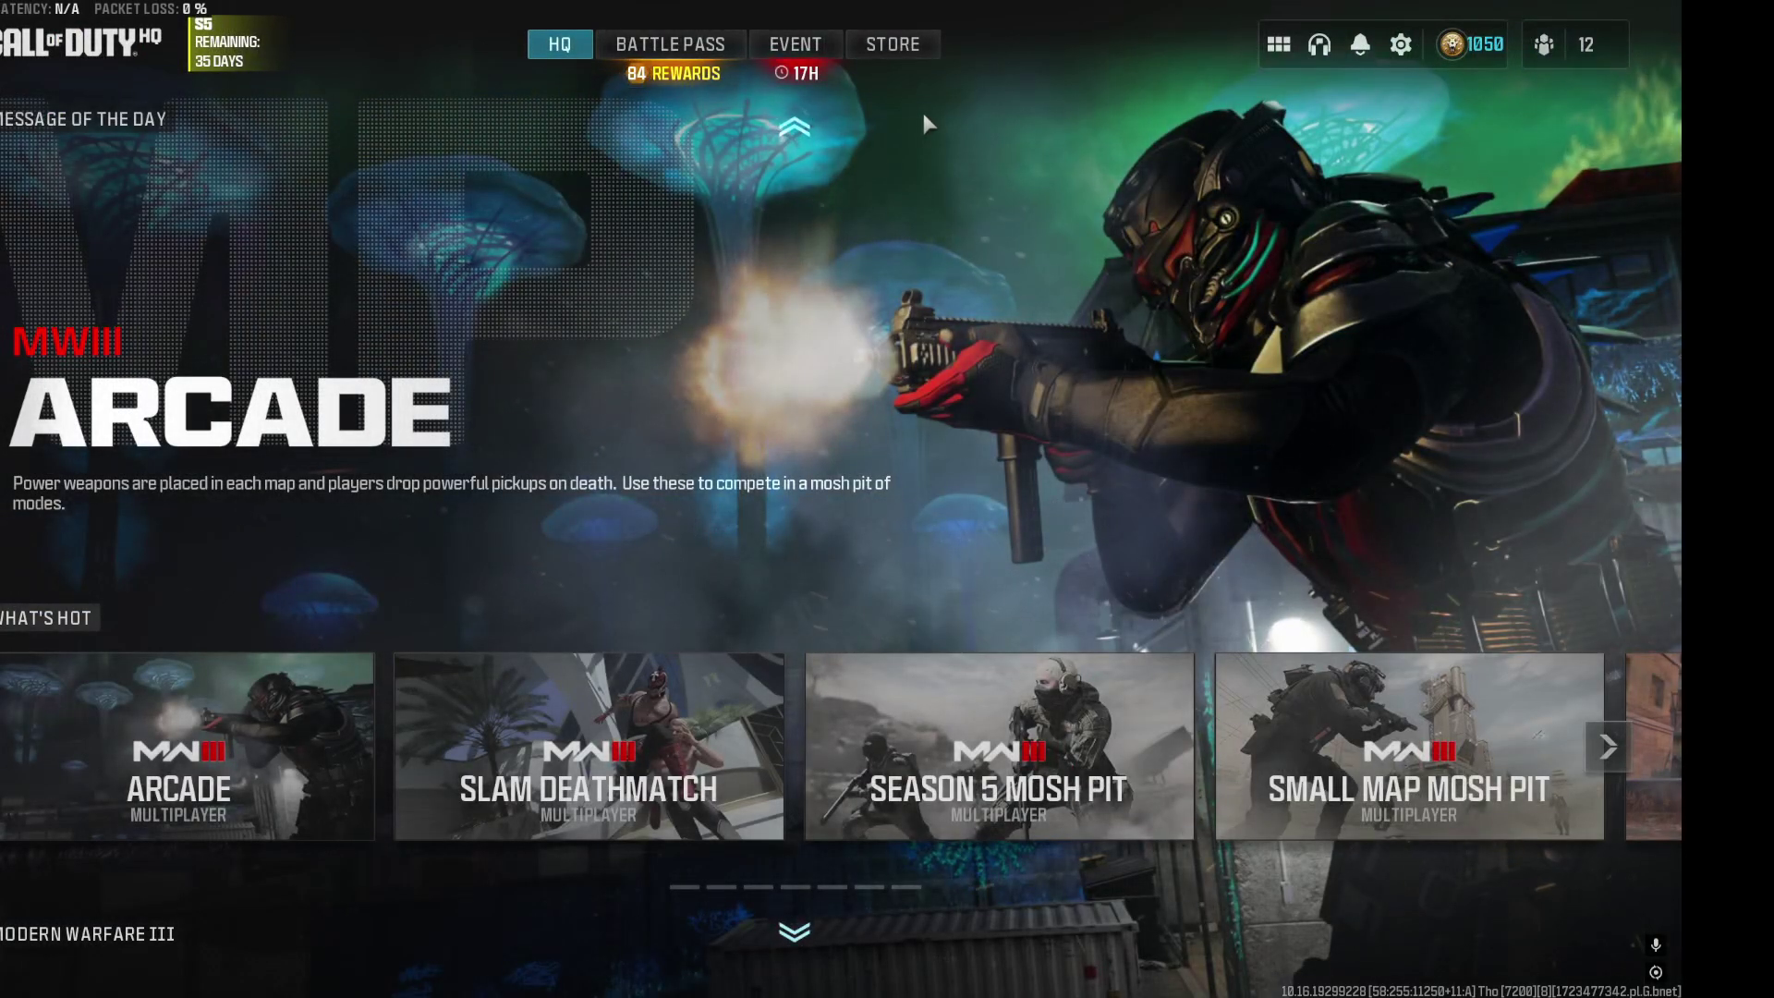